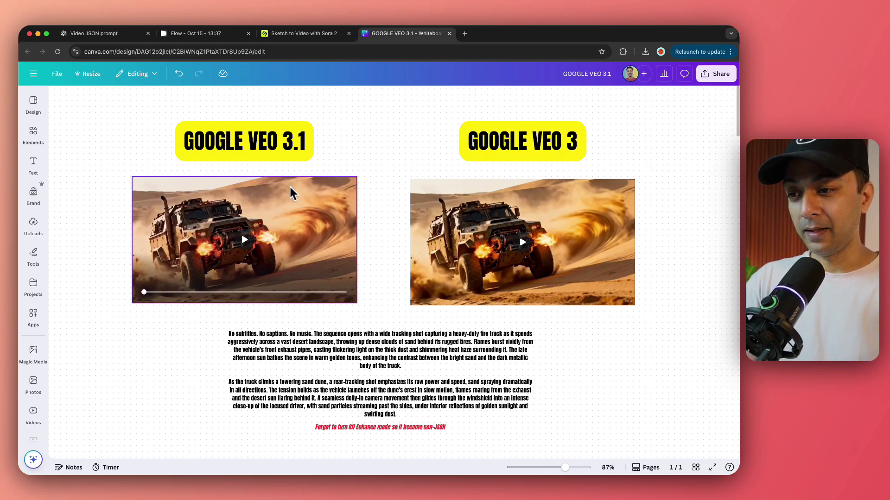
Scroll down the higgsfield.ai Veo 3.1 showcase page to its sample videos
{"action": "mouse_move", "coordinate": [562, 230]}
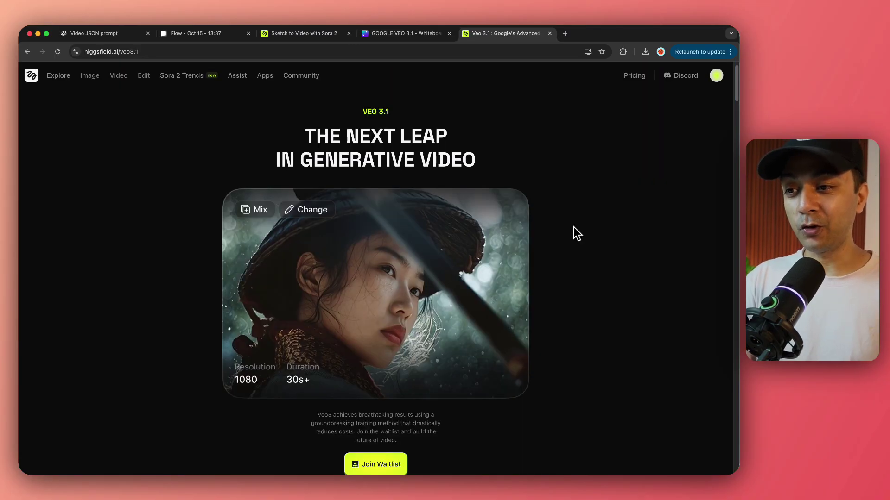
{"action": "scroll", "coordinate": [577, 233], "scroll_direction": "down", "scroll_amount": 1}
{"action": "scroll", "coordinate": [577, 233], "scroll_direction": "down", "scroll_amount": 10}
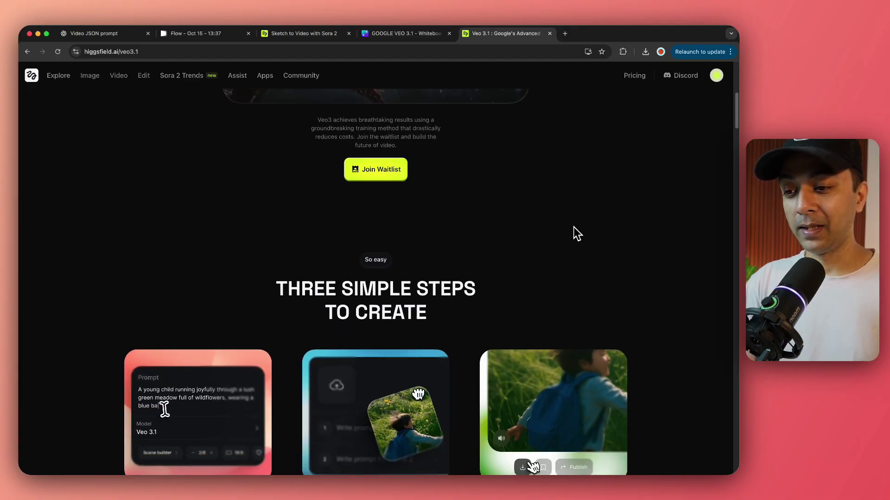
{"action": "scroll", "coordinate": [573, 227], "scroll_direction": "down", "scroll_amount": 10}
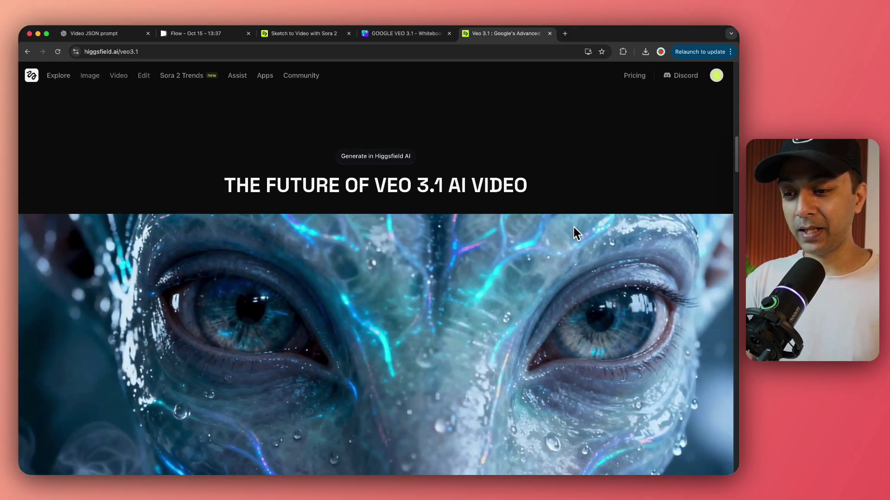
{"action": "scroll", "coordinate": [574, 227], "scroll_direction": "down", "scroll_amount": 3}
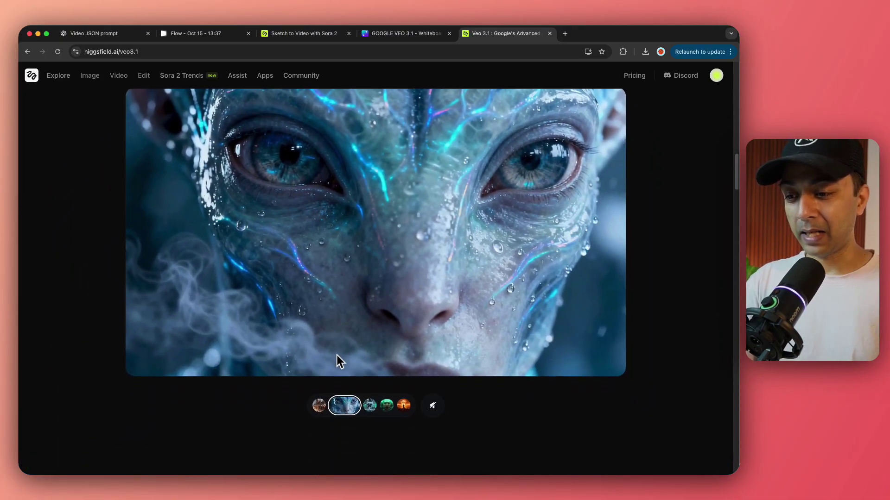
Play the frog, fourth and bridge-explosion sample videos, then return to the page top
{"action": "left_click", "coordinate": [371, 406]}
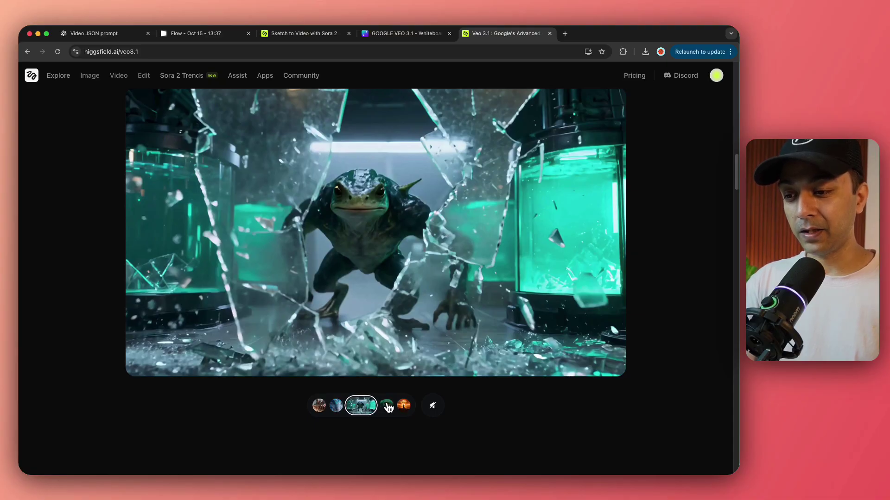
{"action": "left_click", "coordinate": [387, 405]}
{"action": "left_click", "coordinate": [403, 407]}
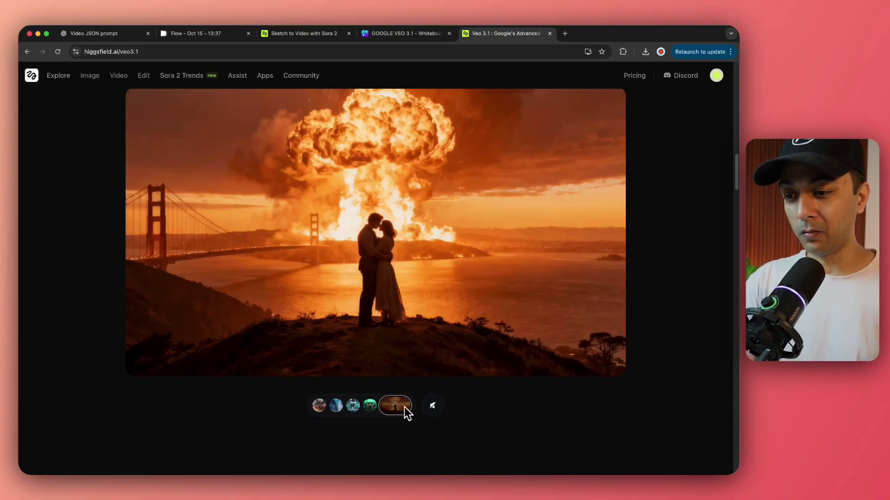
{"action": "scroll", "coordinate": [404, 407], "scroll_direction": "down", "scroll_amount": 3}
{"action": "scroll", "coordinate": [404, 407], "scroll_direction": "down", "scroll_amount": 2}
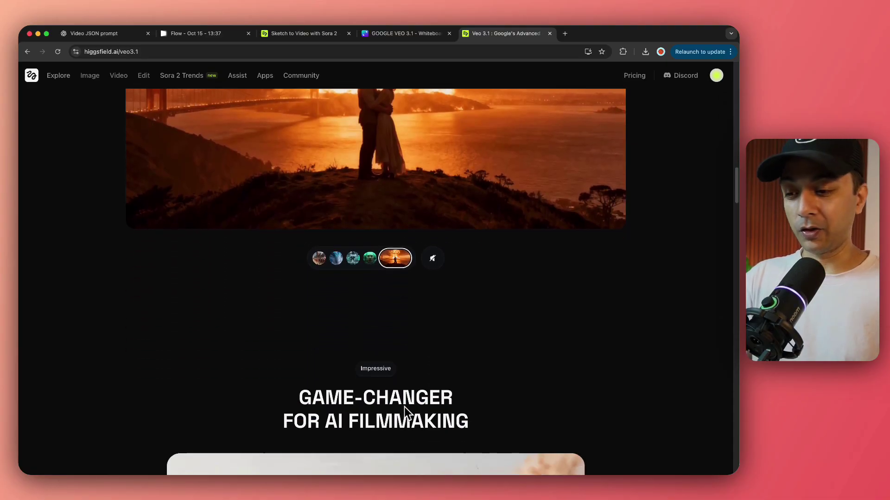
{"action": "scroll", "coordinate": [129, 160], "scroll_direction": "up", "scroll_amount": 10}
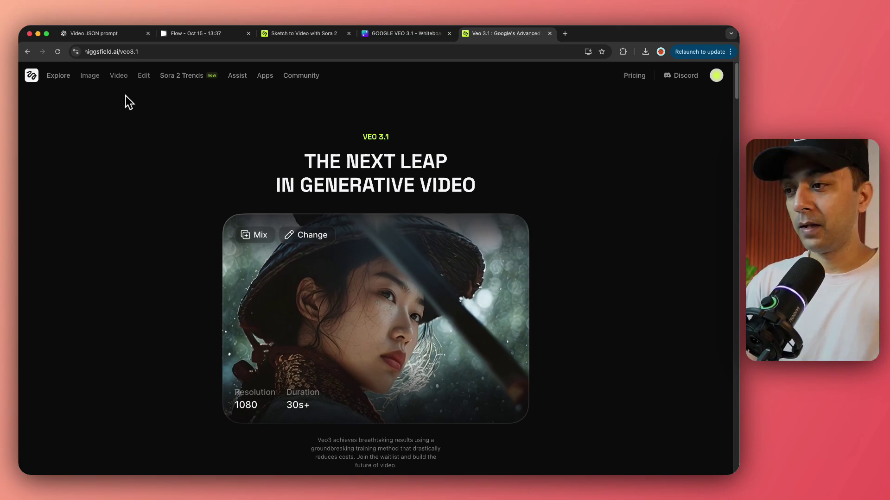
{"action": "mouse_move", "coordinate": [123, 83]}
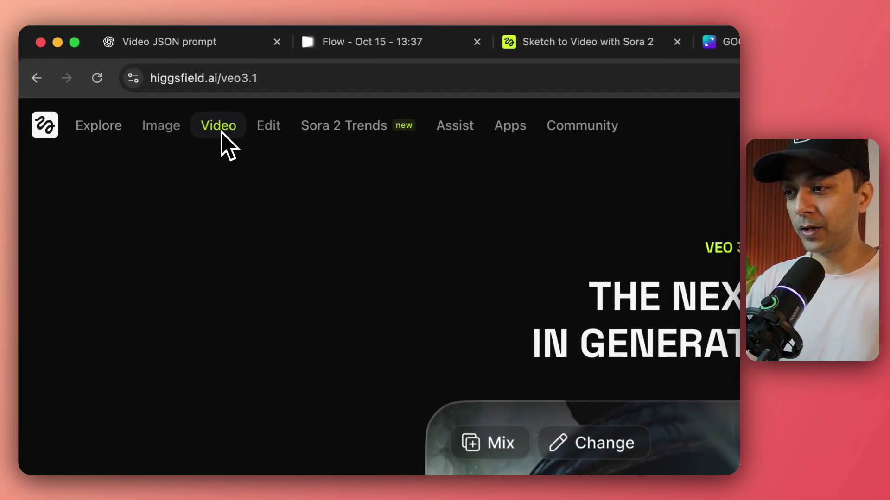
Open the video creator and review the Quality and Aspect Ratio options, keeping 1080p and 16:9
{"action": "left_click", "coordinate": [120, 79]}
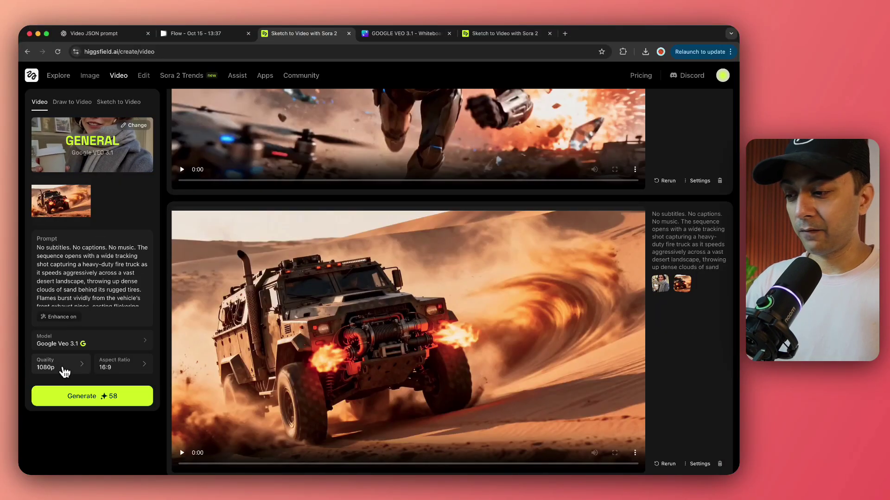
{"action": "left_click", "coordinate": [85, 368]}
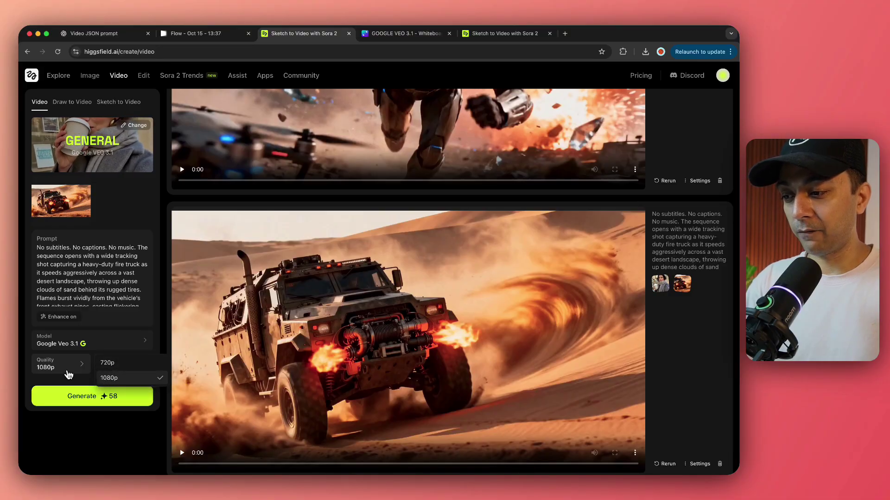
{"action": "left_click", "coordinate": [40, 361]}
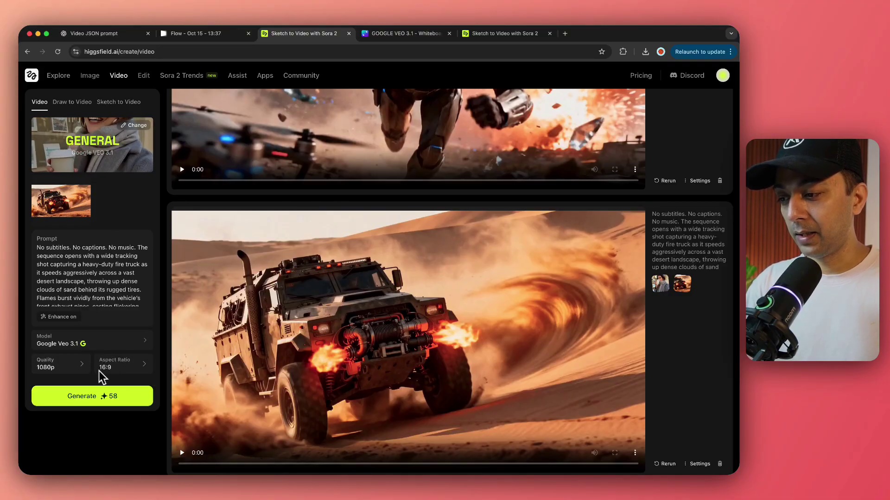
{"action": "left_click", "coordinate": [146, 372]}
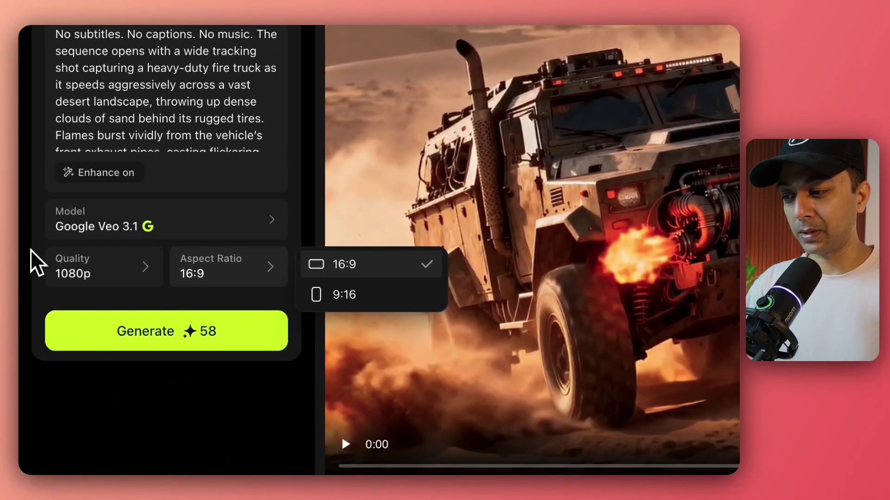
{"action": "left_click", "coordinate": [30, 251]}
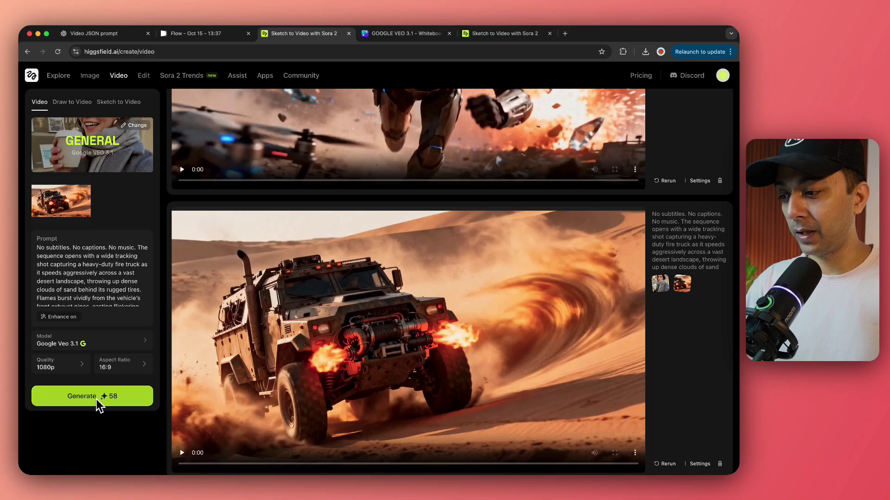
Try 720p quality, then set the quality back to 1080p
{"action": "left_click", "coordinate": [82, 365]}
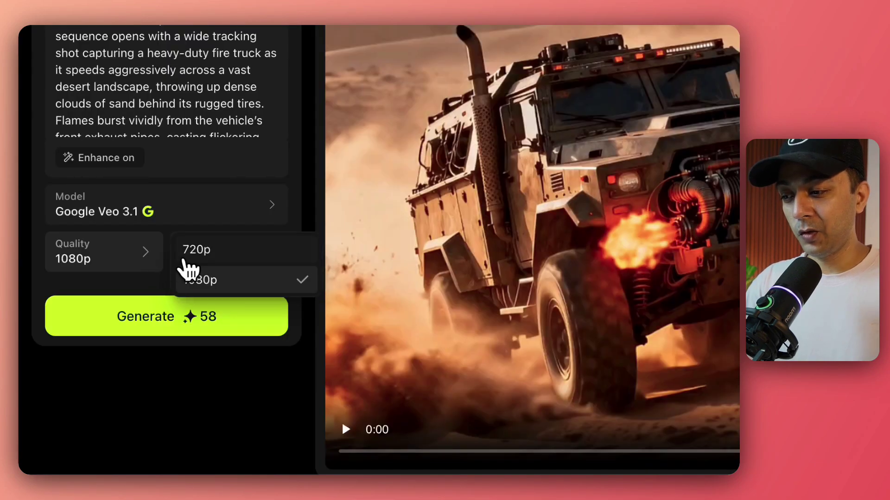
{"action": "left_click", "coordinate": [211, 254]}
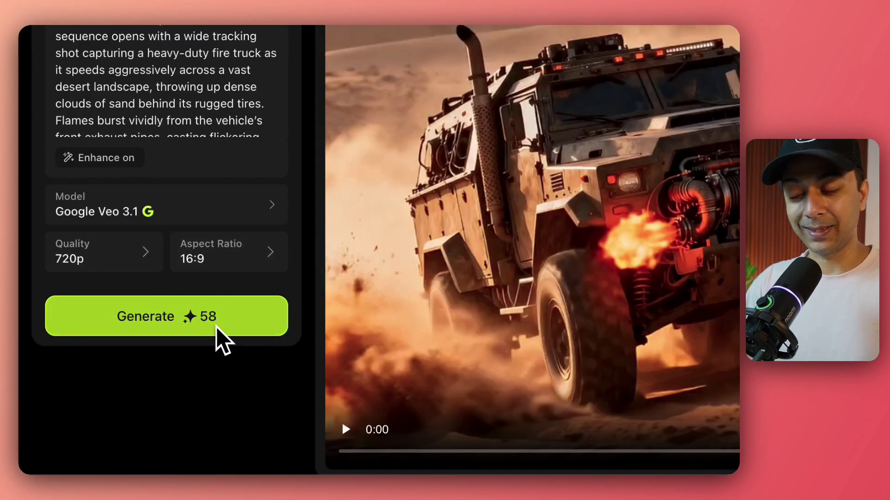
{"action": "left_click", "coordinate": [149, 258]}
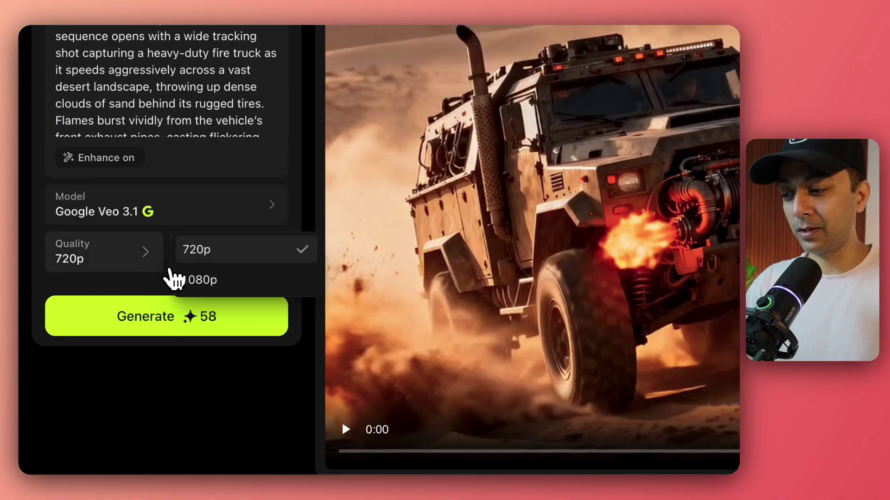
{"action": "left_click", "coordinate": [195, 280]}
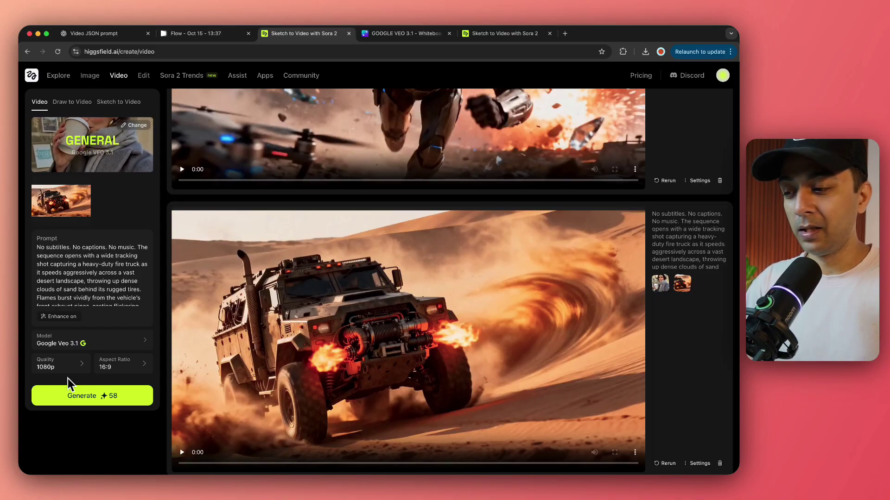
{"action": "left_click", "coordinate": [79, 402]}
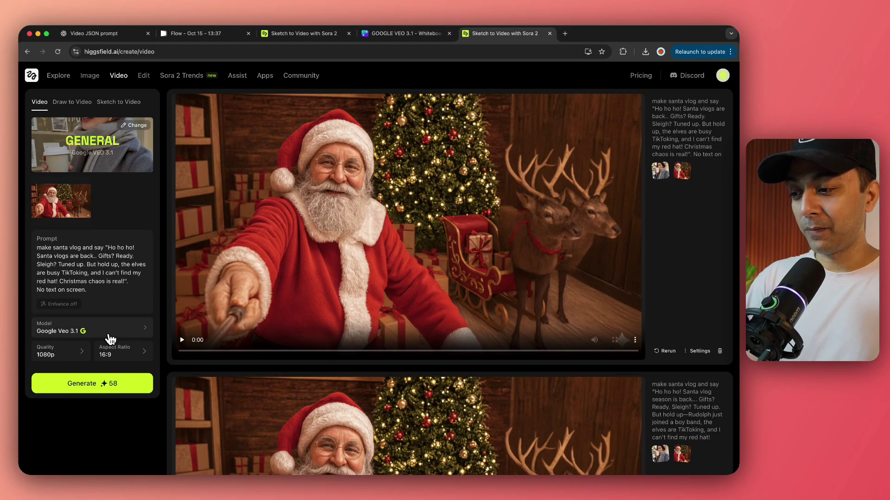
On the Santa vlog tab, browse the model list and keep Google Veo 3.1 selected
{"action": "key", "text": "ctrl+Tab"}
{"action": "key", "text": "ctrl+Tab"}
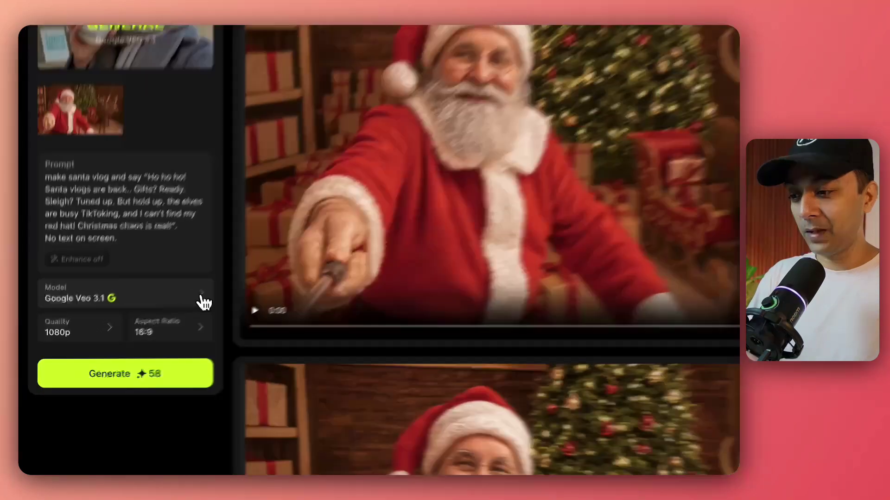
{"action": "left_click", "coordinate": [147, 332]}
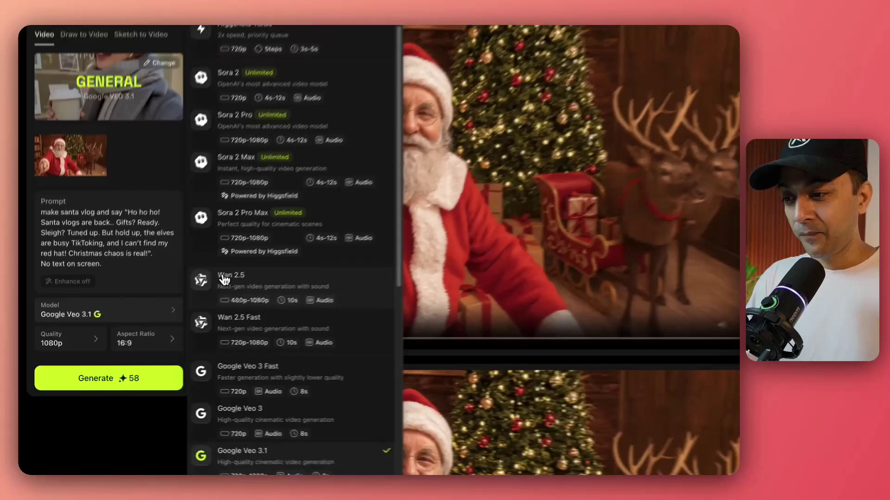
{"action": "scroll", "coordinate": [225, 280], "scroll_direction": "down", "scroll_amount": 4}
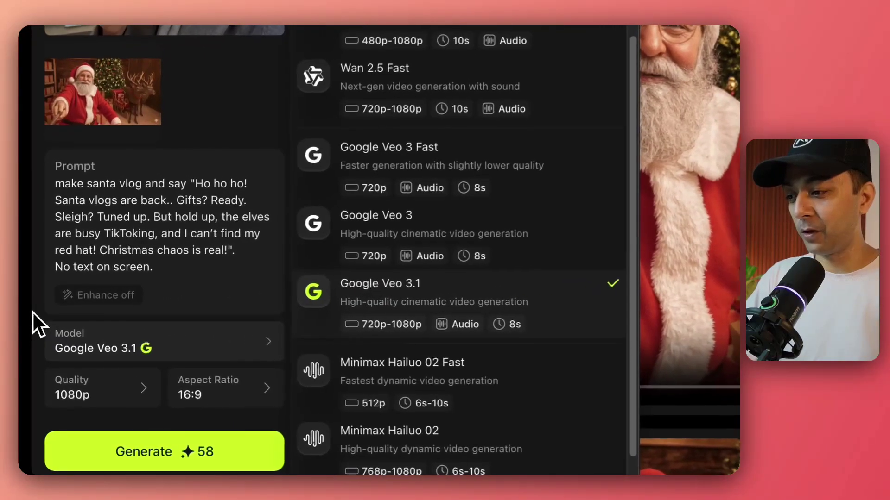
{"action": "left_click", "coordinate": [33, 314]}
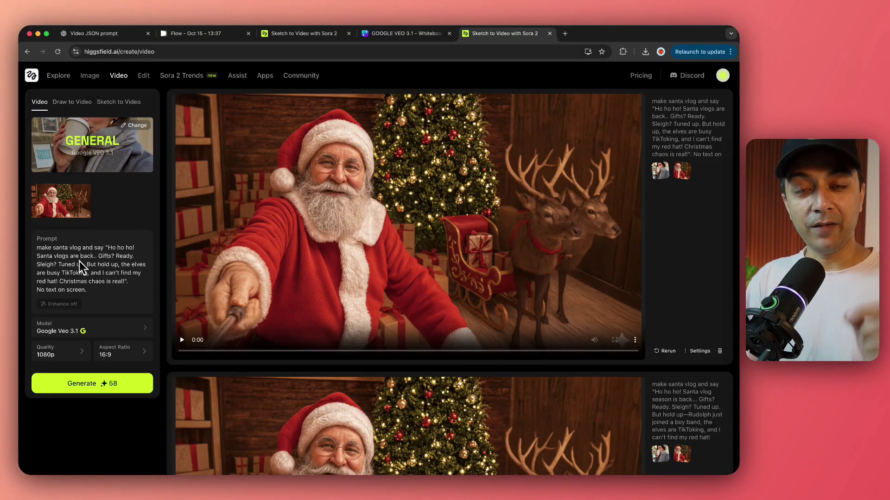
Glance at the Flow tab's prompt box, then return to the Higgsfield video workspace
{"action": "mouse_move", "coordinate": [84, 184]}
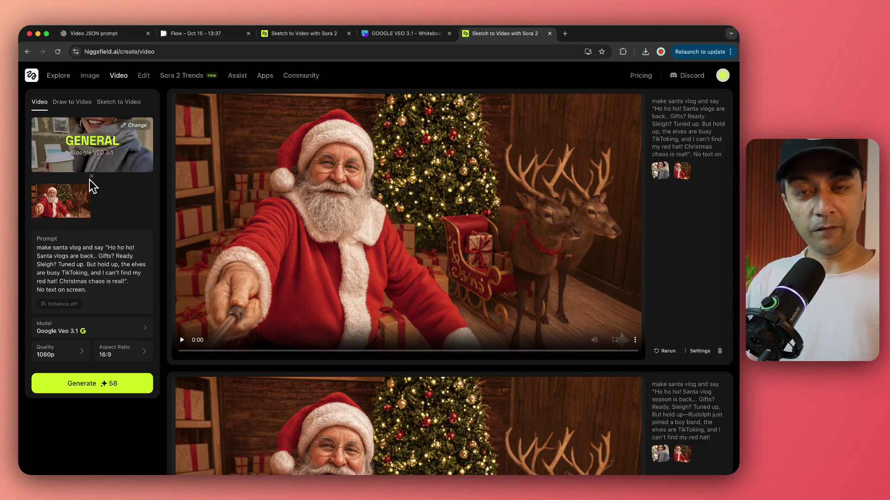
{"action": "key", "text": "super+2"}
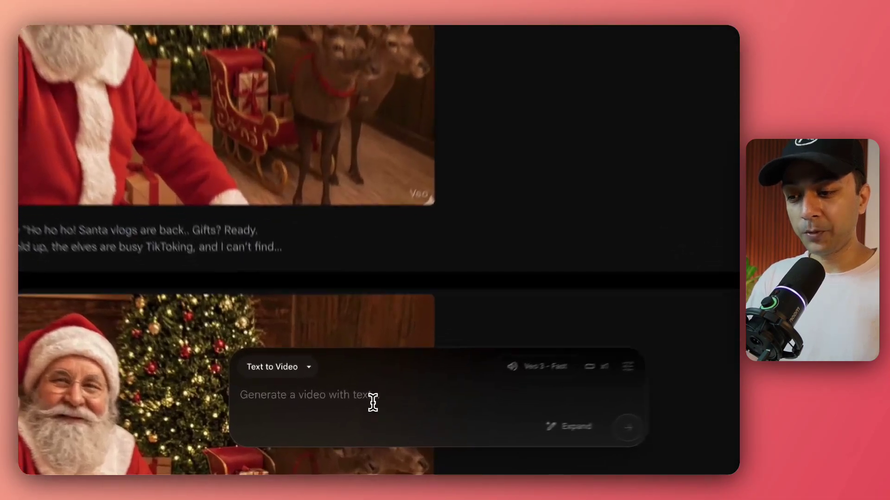
{"action": "left_click", "coordinate": [324, 428]}
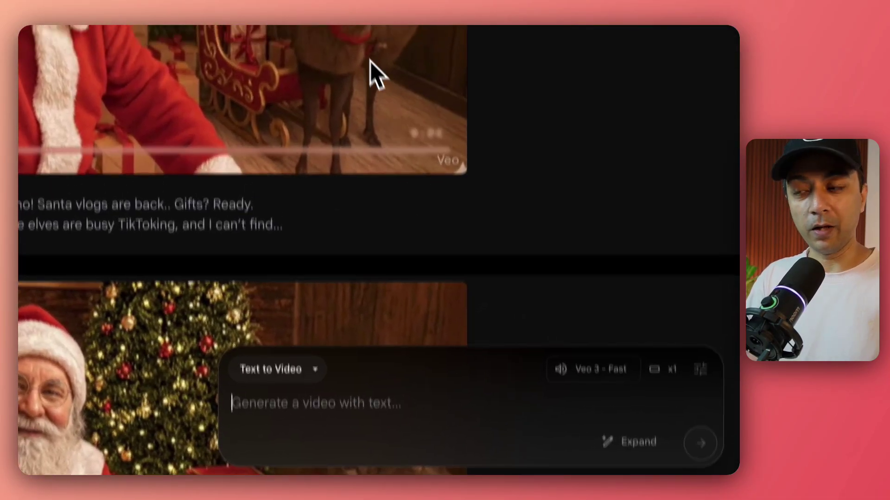
{"action": "left_click", "coordinate": [299, 33]}
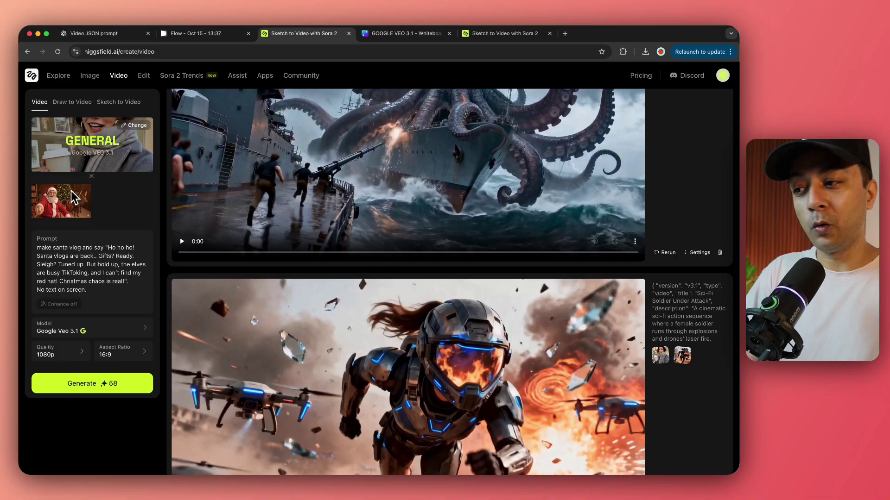
Remove the Santa start-frame image and try generating, triggering the 'Start frame required' warning
{"action": "mouse_move", "coordinate": [73, 207]}
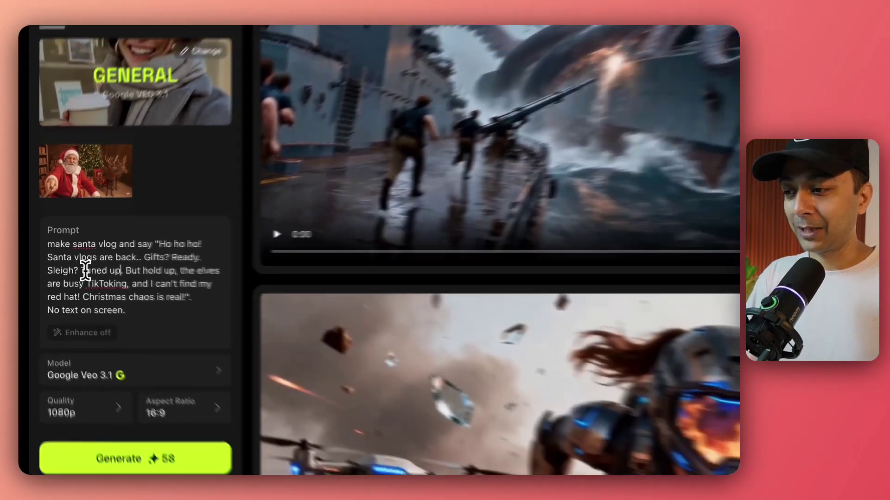
{"action": "mouse_move", "coordinate": [120, 184]}
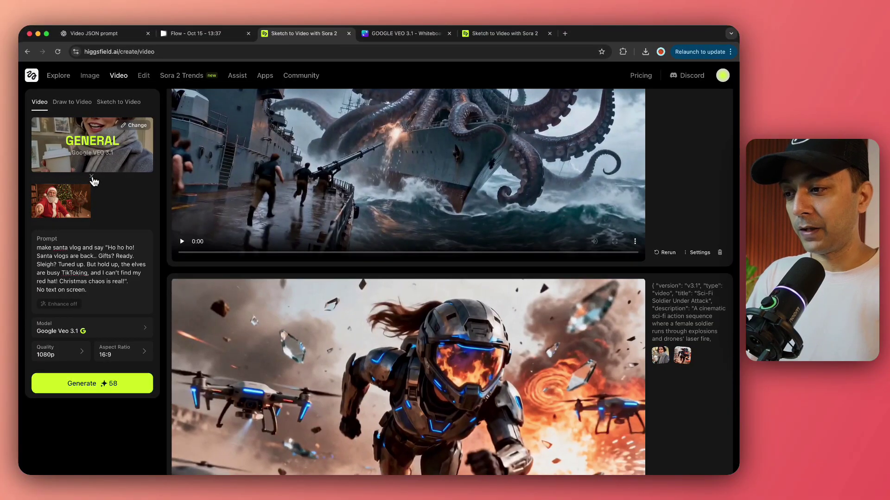
{"action": "left_click", "coordinate": [92, 179]}
{"action": "left_click", "coordinate": [106, 384]}
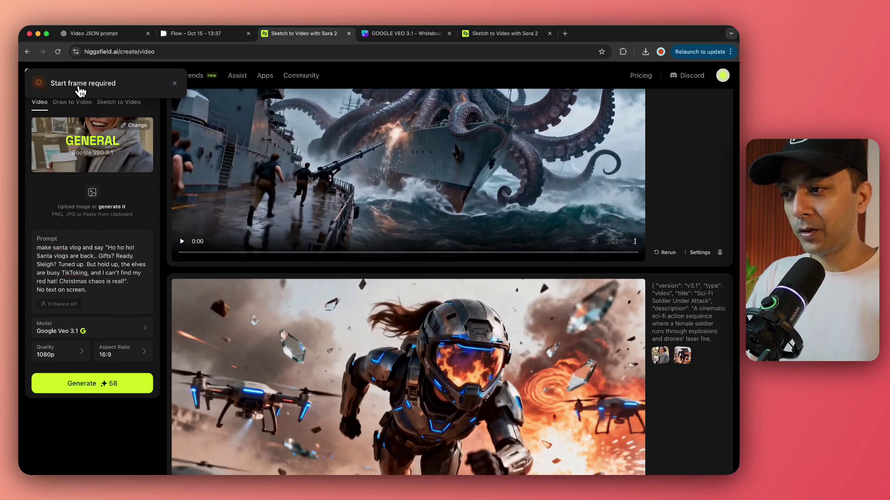
{"action": "left_click_drag", "start_coordinate": [78, 85], "coordinate": [100, 87]}
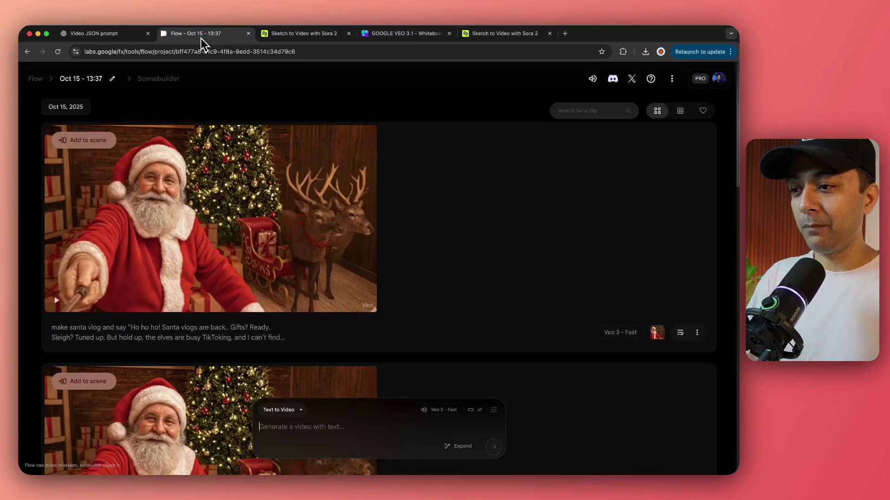
Scroll the Flow project down to the IKEA Empty Room Assembly clip
{"action": "mouse_move", "coordinate": [222, 176]}
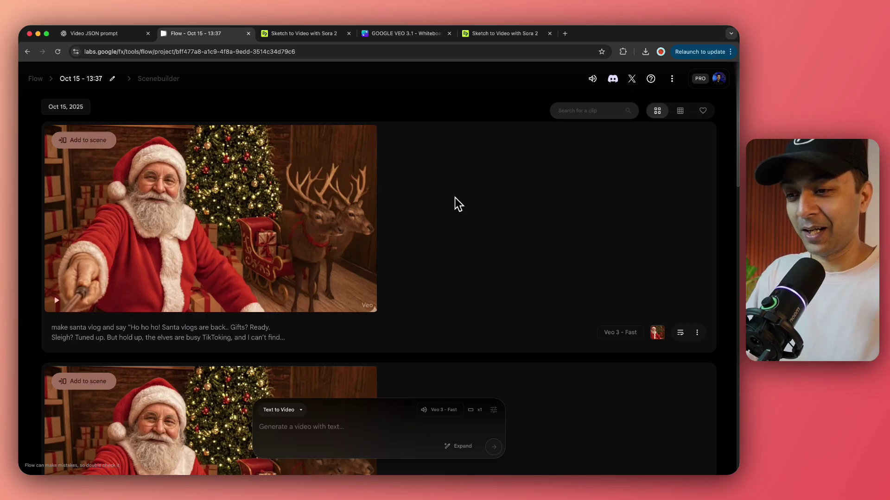
{"action": "scroll", "coordinate": [454, 198], "scroll_direction": "down", "scroll_amount": 10}
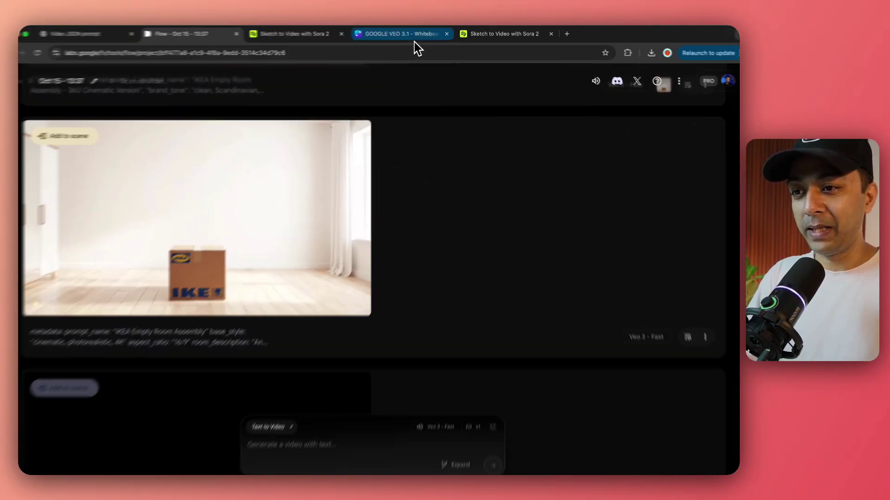
Open the GOOGLE VEO 3.1 whiteboard and play the Veo 3.1 desert truck clip
{"action": "left_click", "coordinate": [415, 40]}
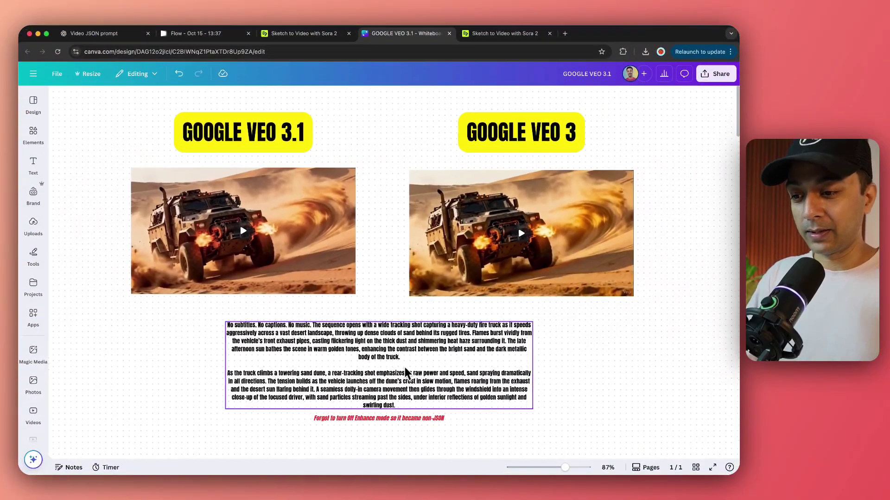
{"action": "scroll", "coordinate": [405, 369], "scroll_direction": "down", "scroll_amount": 3}
{"action": "scroll", "coordinate": [447, 317], "scroll_direction": "up", "scroll_amount": 5}
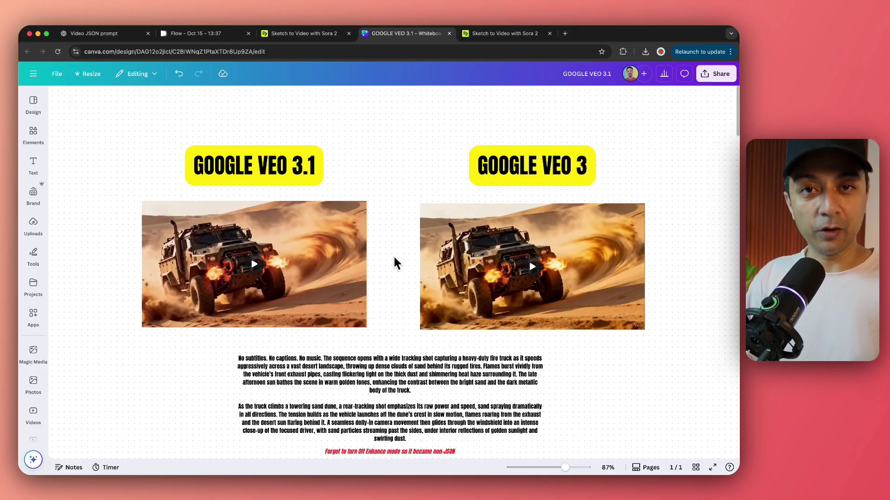
{"action": "scroll", "coordinate": [393, 255], "scroll_direction": "down", "scroll_amount": 1}
{"action": "left_click", "coordinate": [279, 308]}
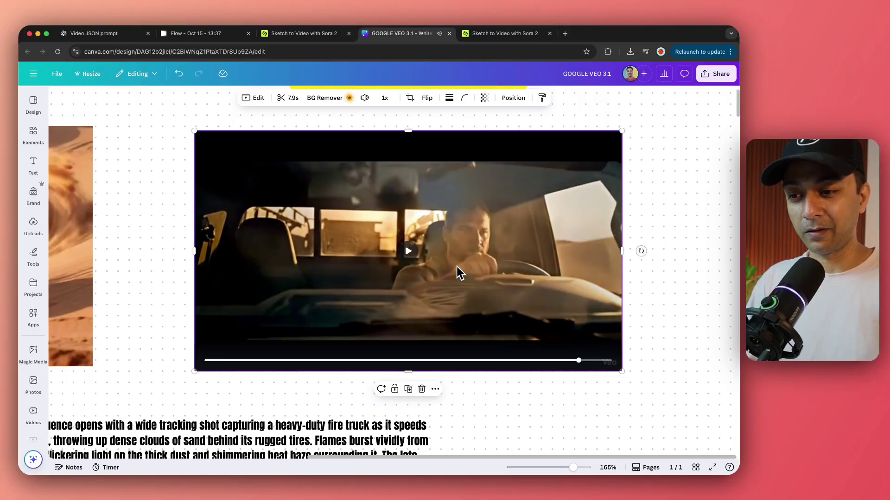
Zoom out on the whiteboard and select the truck prompt text box
{"action": "scroll", "coordinate": [372, 280], "scroll_direction": "down", "scroll_amount": 5}
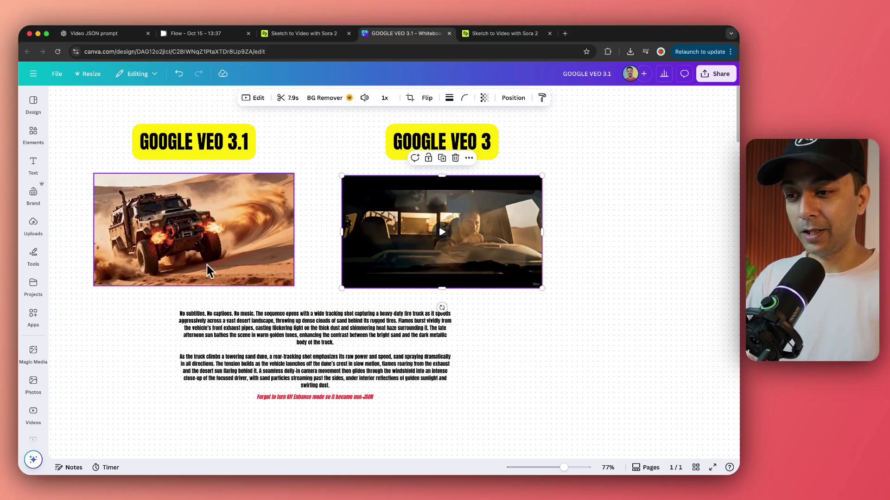
{"action": "scroll", "coordinate": [313, 336], "scroll_direction": "down", "scroll_amount": 1}
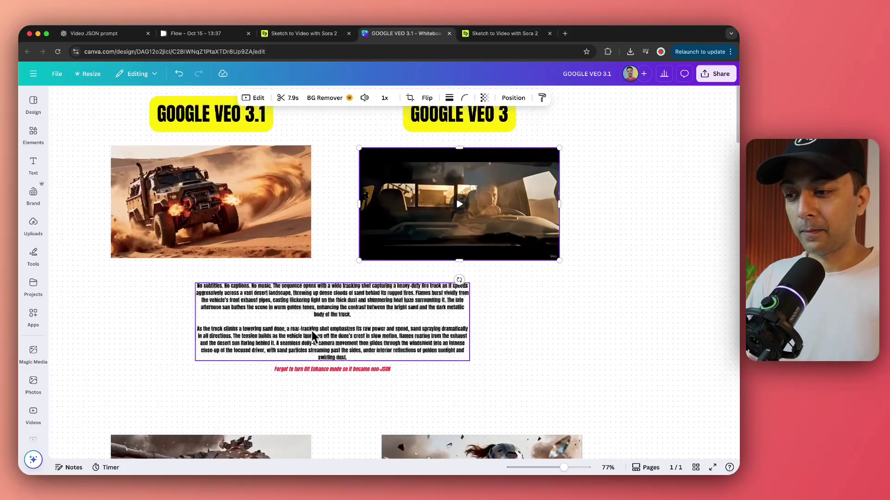
{"action": "left_click", "coordinate": [312, 336]}
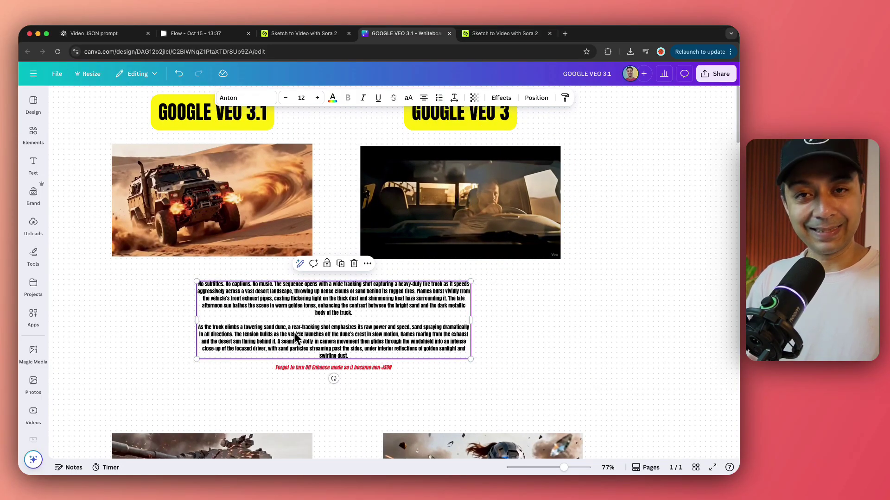
Scroll through the Fire Truck Desert Jump JSON prompt in the ChatGPT conversation
{"action": "key", "text": "super+1"}
{"action": "scroll", "coordinate": [492, 202], "scroll_direction": "down", "scroll_amount": 3}
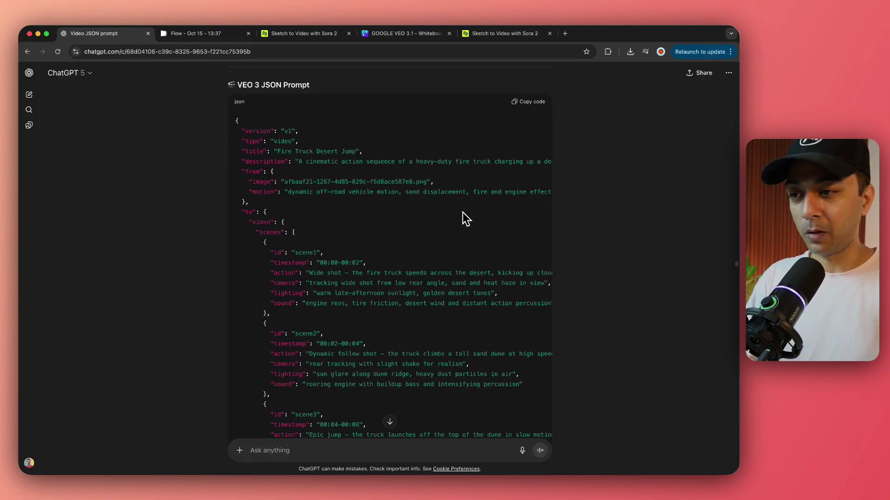
{"action": "scroll", "coordinate": [462, 214], "scroll_direction": "down", "scroll_amount": 1}
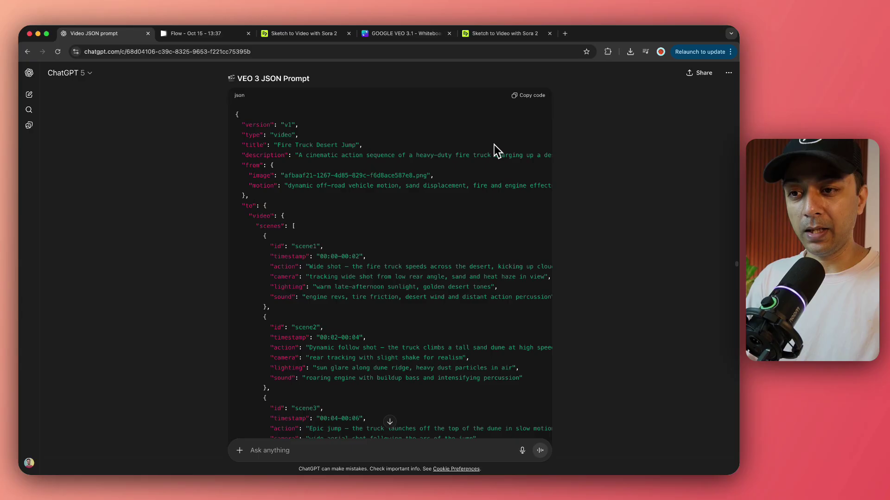
{"action": "left_click", "coordinate": [288, 34]}
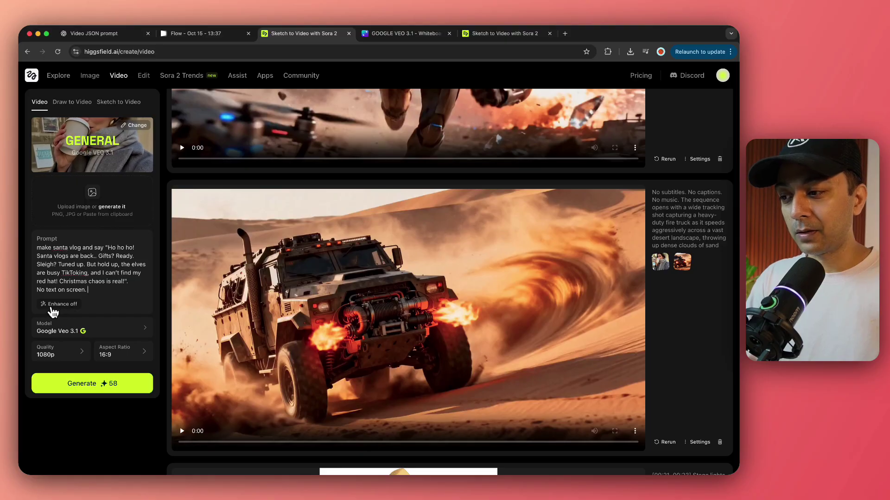
Switch Enhance on, check the whiteboard, then scroll Higgsfield up to the Sci-Fi Soldier clip
{"action": "left_click", "coordinate": [68, 307]}
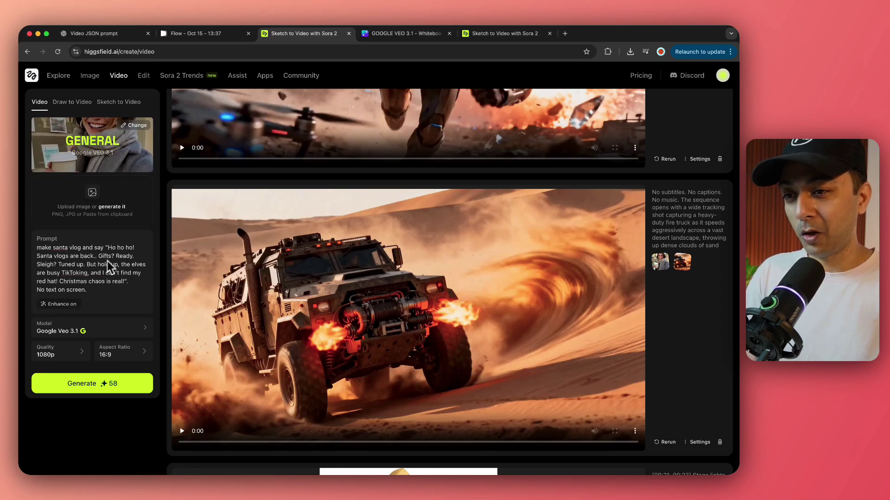
{"action": "left_click", "coordinate": [387, 34]}
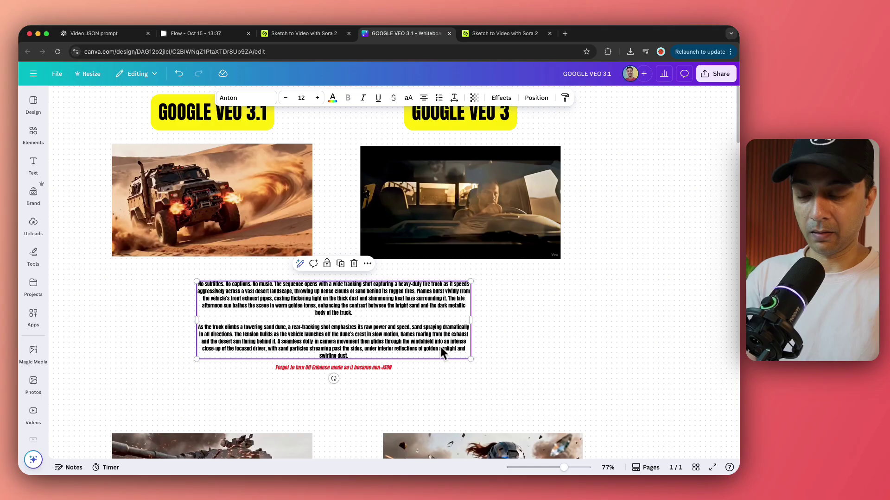
{"action": "scroll", "coordinate": [393, 334], "scroll_direction": "down", "scroll_amount": 10}
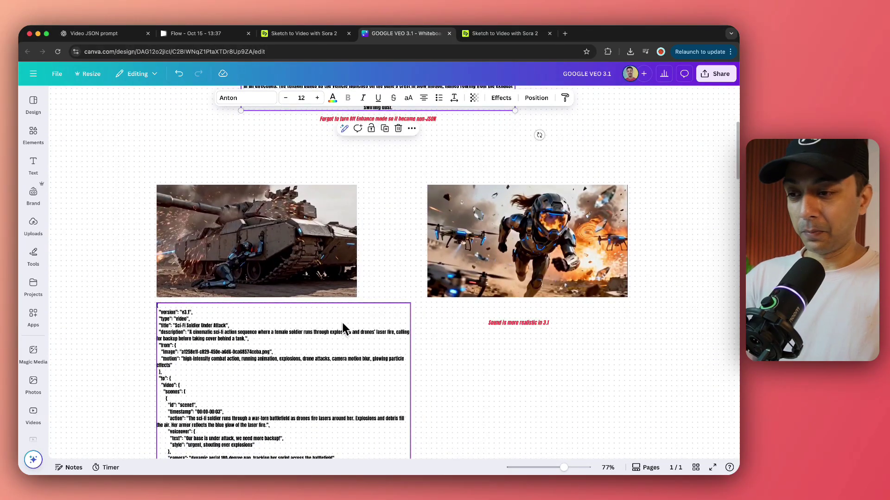
{"action": "left_click", "coordinate": [319, 39]}
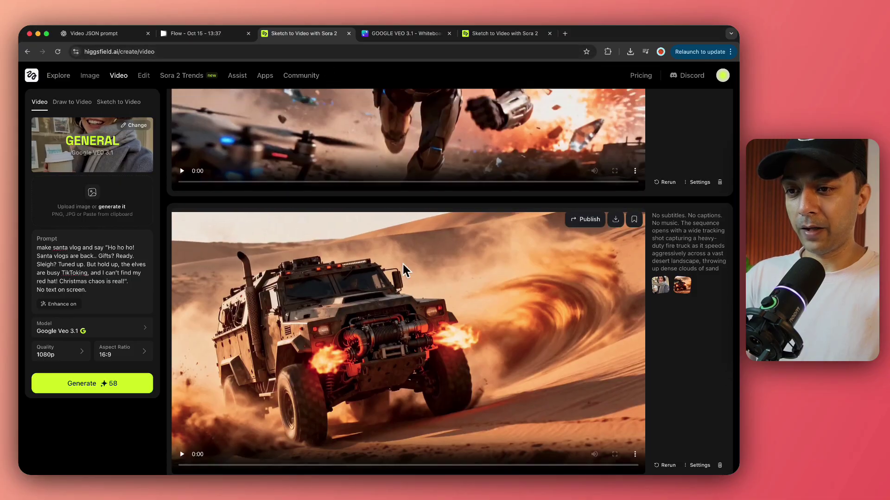
{"action": "scroll", "coordinate": [416, 269], "scroll_direction": "up", "scroll_amount": 5}
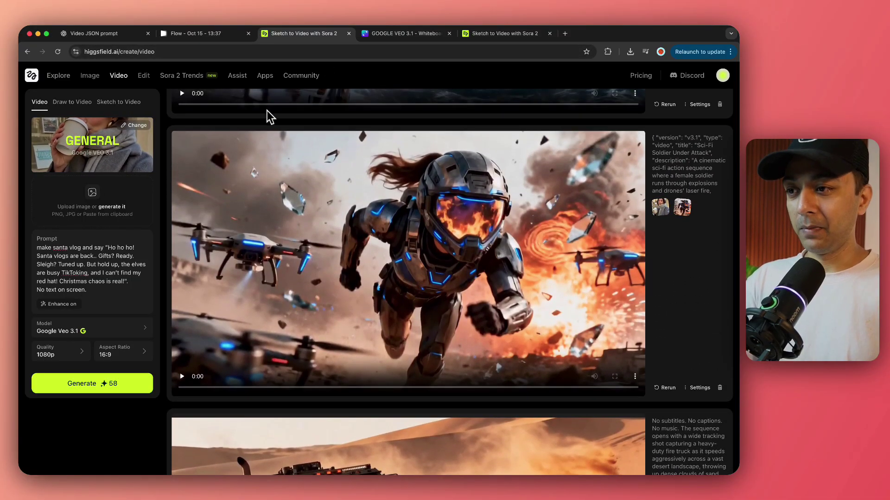
Scroll the Flow project down to the Veo 3 Sci-Fi Soldier Under Attack clip
{"action": "left_click", "coordinate": [204, 34]}
{"action": "scroll", "coordinate": [358, 329], "scroll_direction": "down", "scroll_amount": 10}
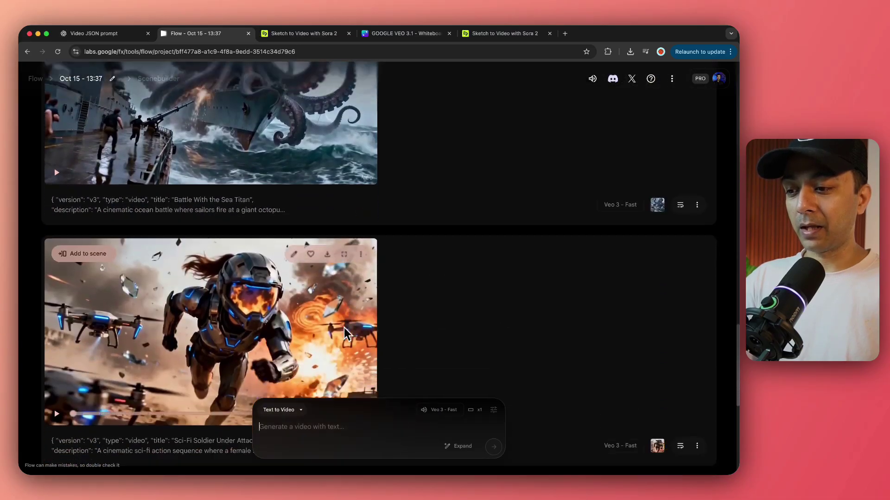
{"action": "scroll", "coordinate": [344, 327], "scroll_direction": "down", "scroll_amount": 3}
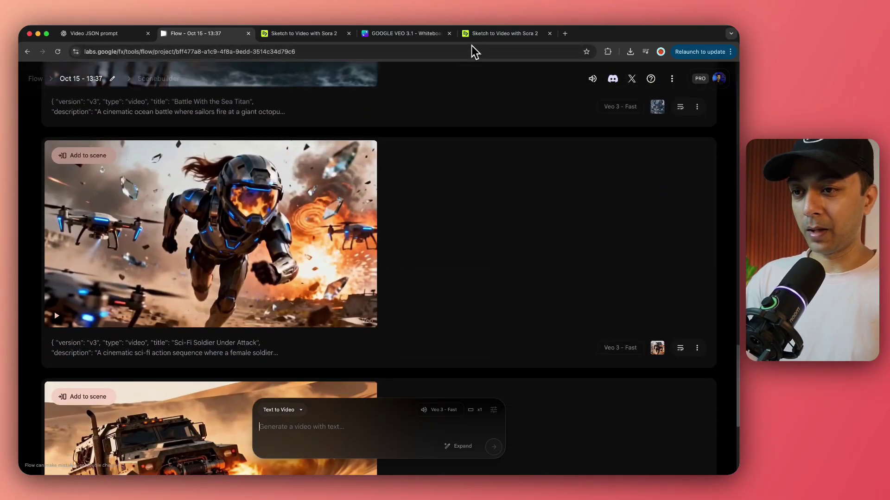
Pan the whiteboard to the sci-fi soldier video pair and its JSON prompt with the sound note
{"action": "left_click", "coordinate": [306, 34]}
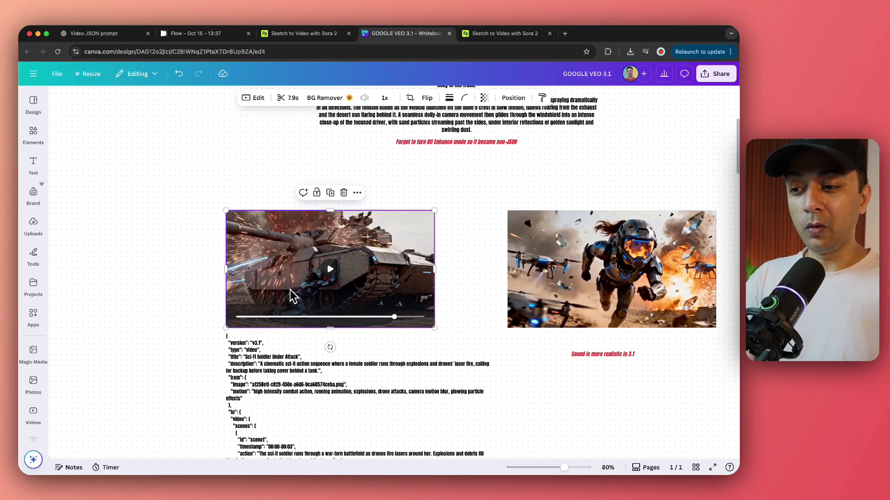
{"action": "scroll", "coordinate": [293, 296], "scroll_direction": "right", "scroll_amount": 3}
{"action": "scroll", "coordinate": [293, 296], "scroll_direction": "down", "scroll_amount": 1}
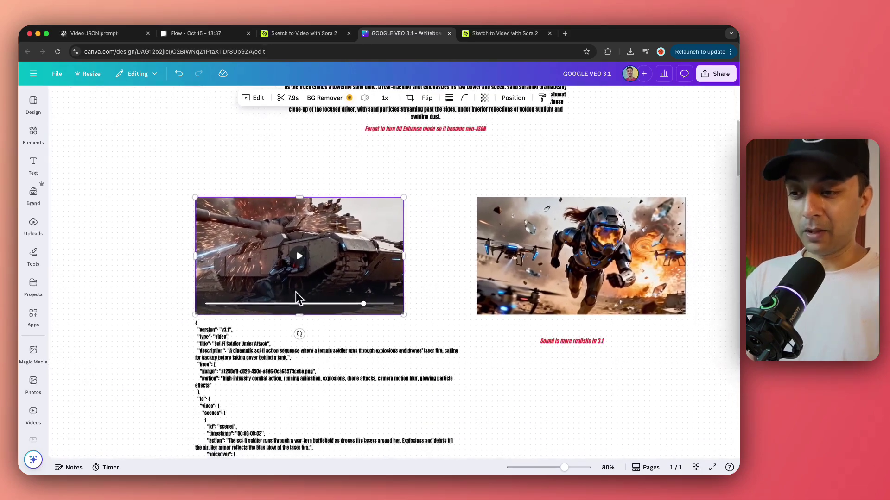
{"action": "scroll", "coordinate": [351, 303], "scroll_direction": "down", "scroll_amount": 1}
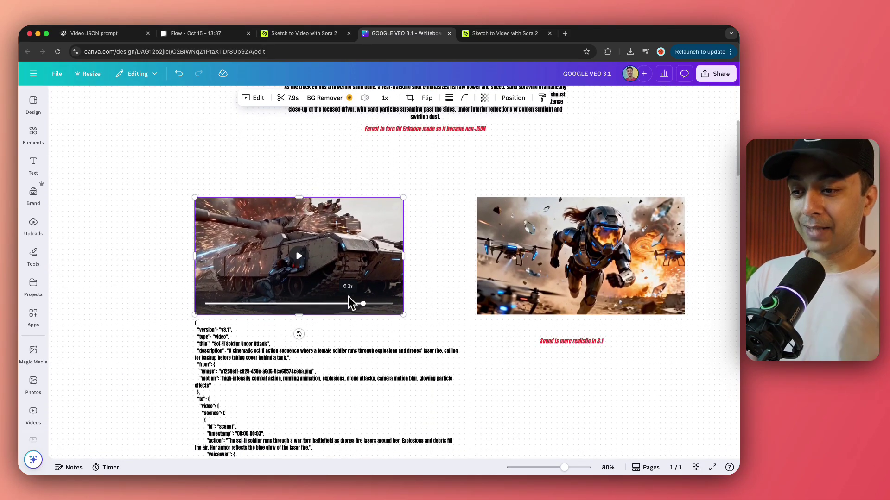
{"action": "scroll", "coordinate": [350, 304], "scroll_direction": "up", "scroll_amount": 2}
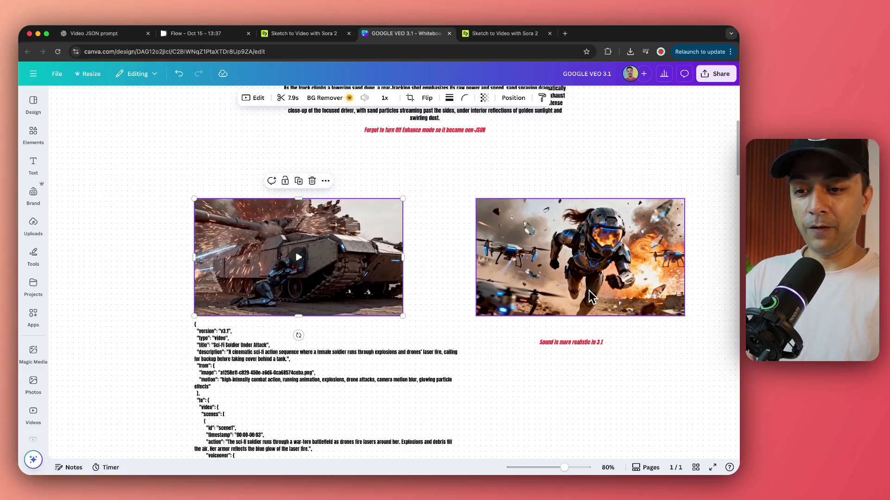
{"action": "scroll", "coordinate": [576, 318], "scroll_direction": "right", "scroll_amount": 1}
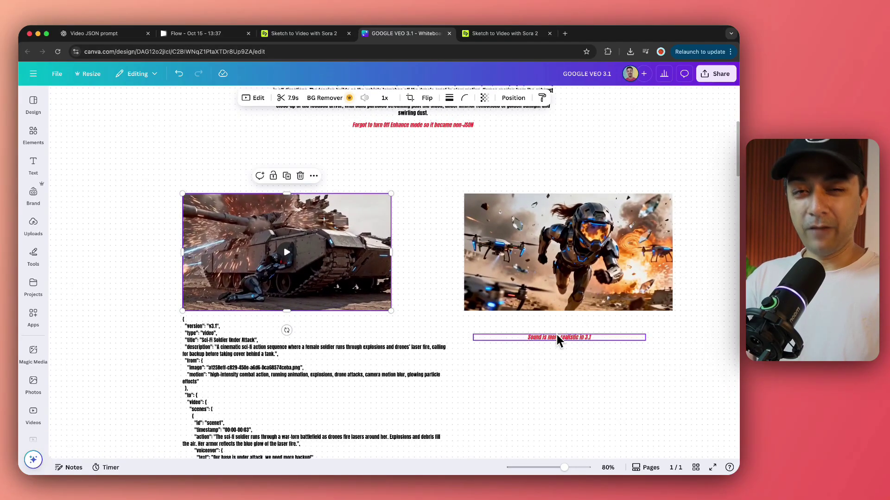
{"action": "scroll", "coordinate": [556, 333], "scroll_direction": "down", "scroll_amount": 3}
{"action": "scroll", "coordinate": [542, 349], "scroll_direction": "left", "scroll_amount": 2}
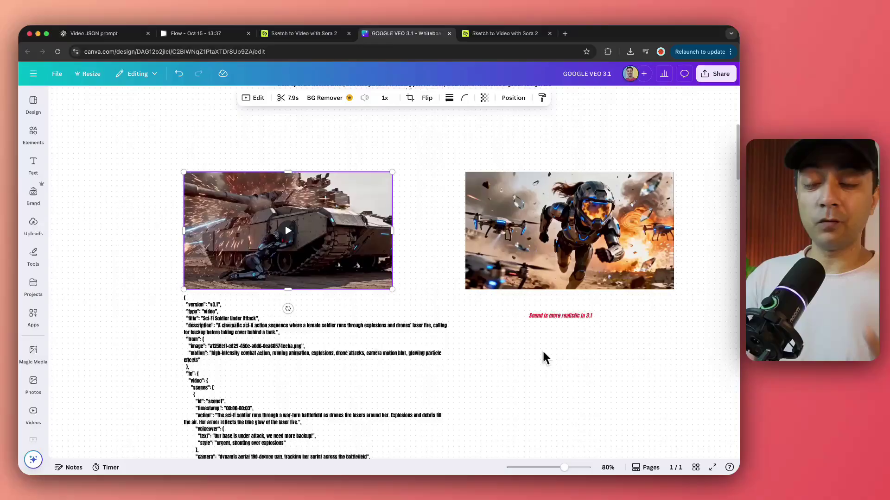
{"action": "scroll", "coordinate": [543, 352], "scroll_direction": "up", "scroll_amount": 1}
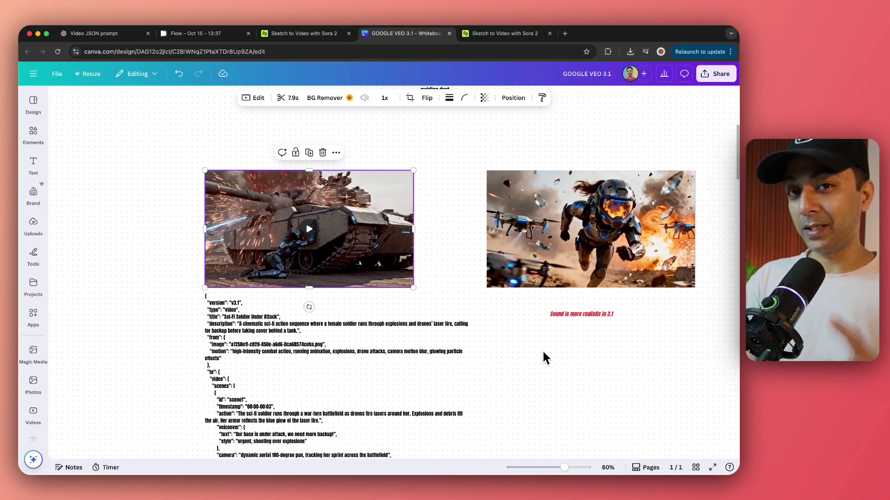
{"action": "scroll", "coordinate": [413, 302], "scroll_direction": "down", "scroll_amount": 5}
{"action": "scroll", "coordinate": [413, 302], "scroll_direction": "left", "scroll_amount": 1}
Scroll past the soldier JSON to the octopus-ship video pair and its Sea Titan prompt
{"action": "scroll", "coordinate": [274, 206], "scroll_direction": "down", "scroll_amount": 9}
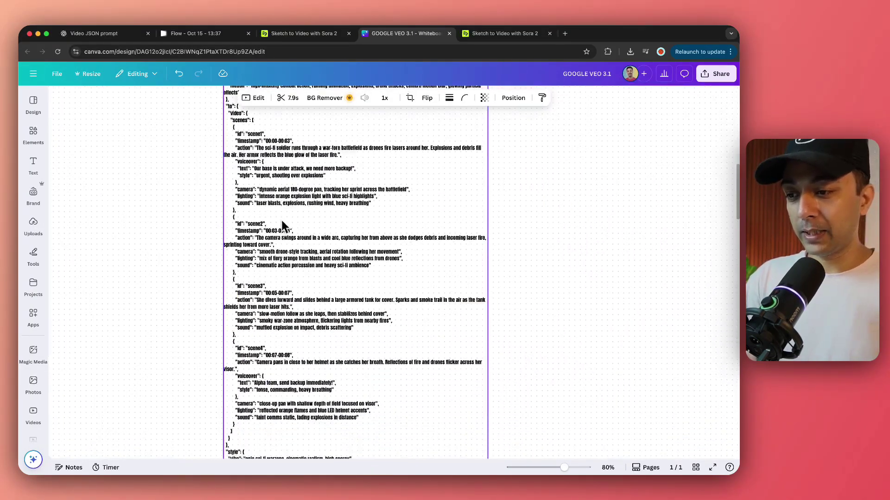
{"action": "scroll", "coordinate": [302, 272], "scroll_direction": "right", "scroll_amount": 1}
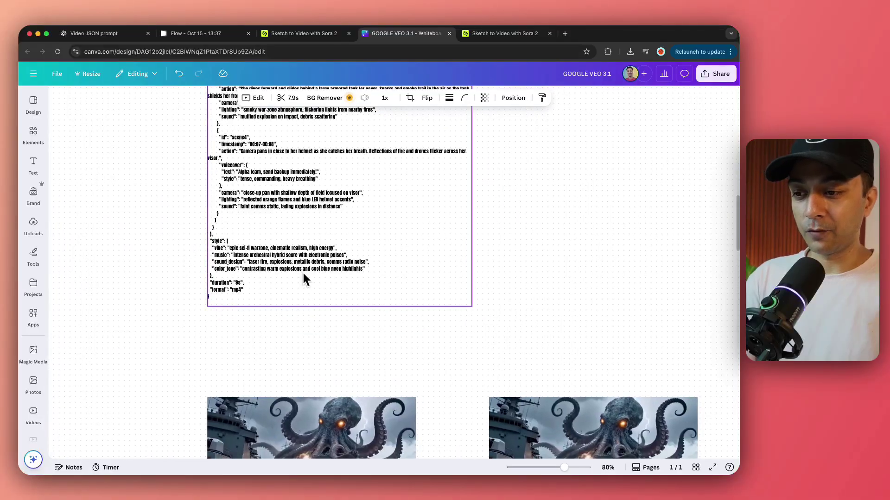
{"action": "scroll", "coordinate": [316, 352], "scroll_direction": "up", "scroll_amount": 4}
{"action": "scroll", "coordinate": [317, 352], "scroll_direction": "down", "scroll_amount": 1}
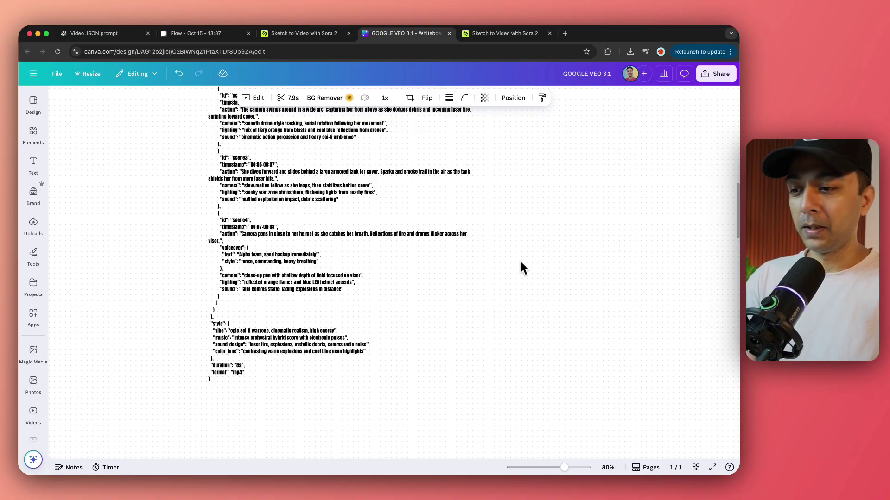
{"action": "scroll", "coordinate": [523, 264], "scroll_direction": "right", "scroll_amount": 2}
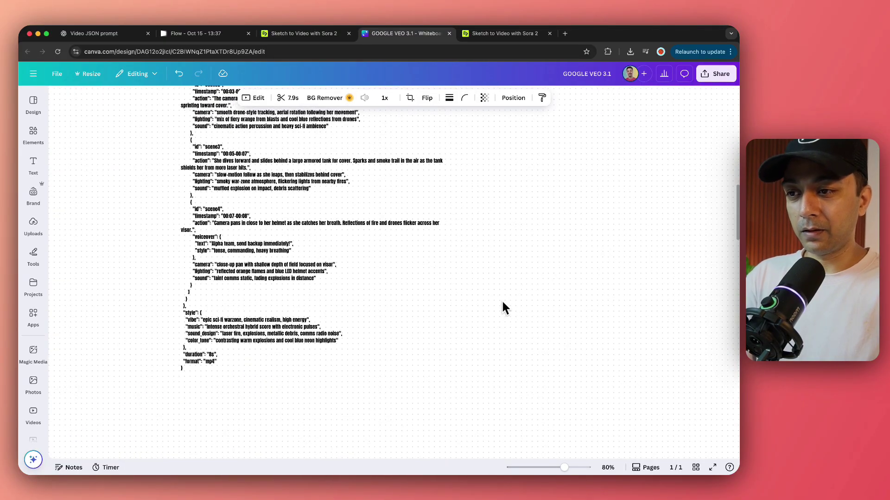
{"action": "scroll", "coordinate": [502, 300], "scroll_direction": "down", "scroll_amount": 10}
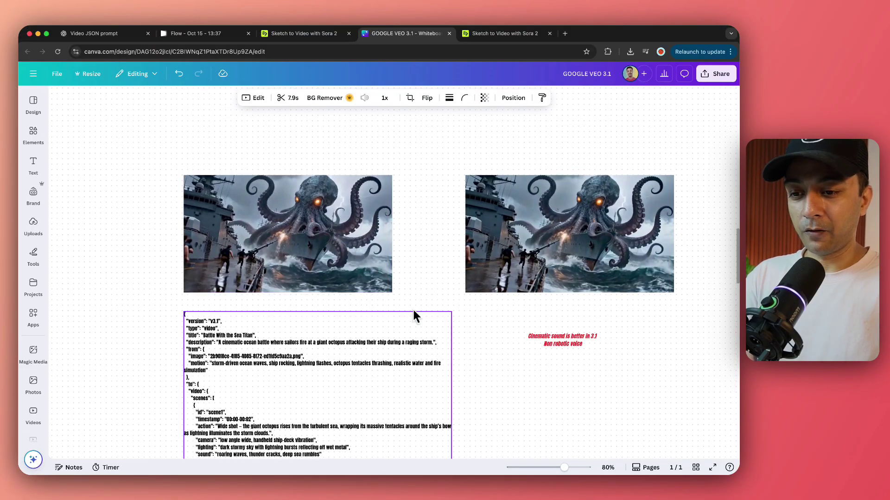
Zoom in to play each octopus-ship video, then zoom back out to about 111%
{"action": "left_click", "coordinate": [429, 327]}
{"action": "left_click", "coordinate": [417, 250]}
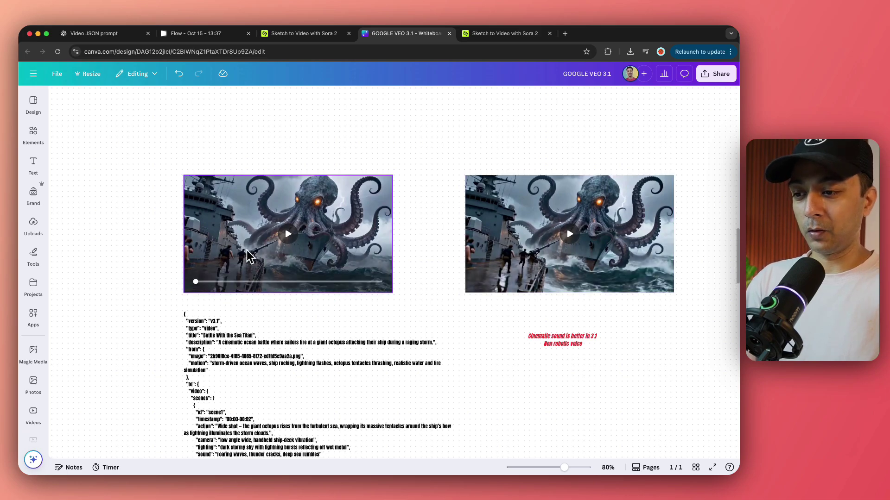
{"action": "scroll", "coordinate": [247, 251], "scroll_direction": "up", "scroll_amount": 8}
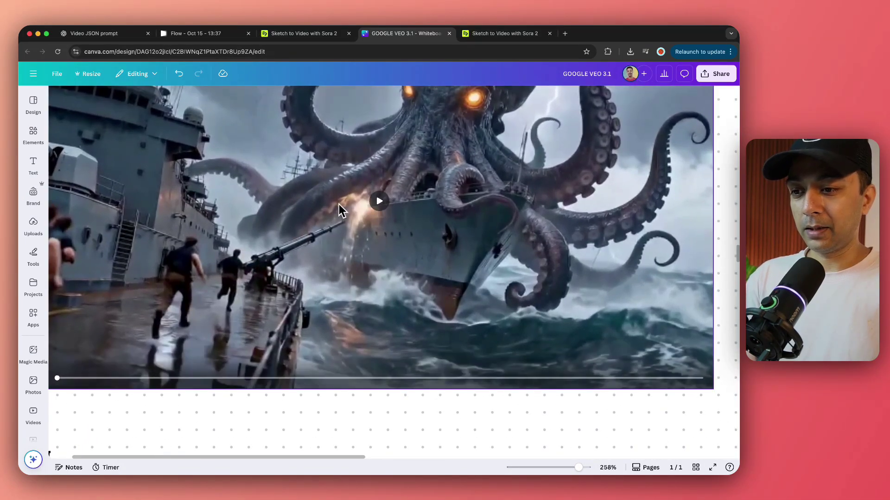
{"action": "scroll", "coordinate": [345, 213], "scroll_direction": "up", "scroll_amount": 3}
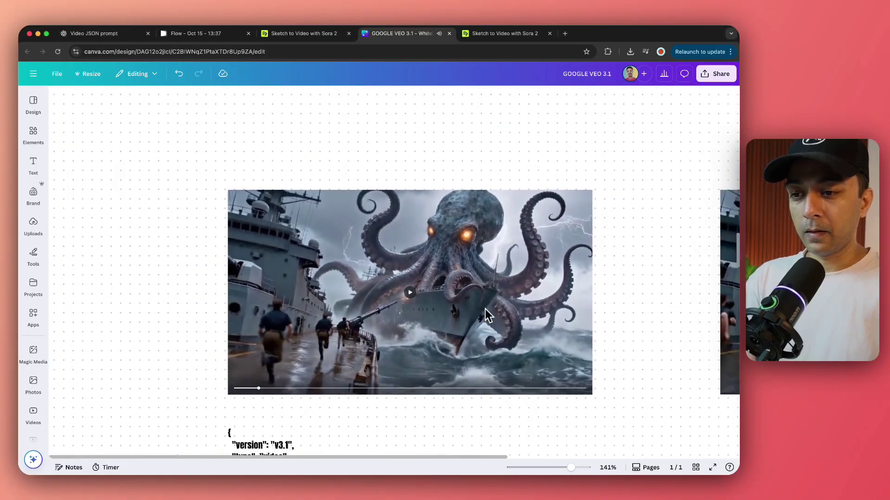
{"action": "scroll", "coordinate": [486, 309], "scroll_direction": "right", "scroll_amount": 10}
{"action": "scroll", "coordinate": [485, 309], "scroll_direction": "up", "scroll_amount": 5}
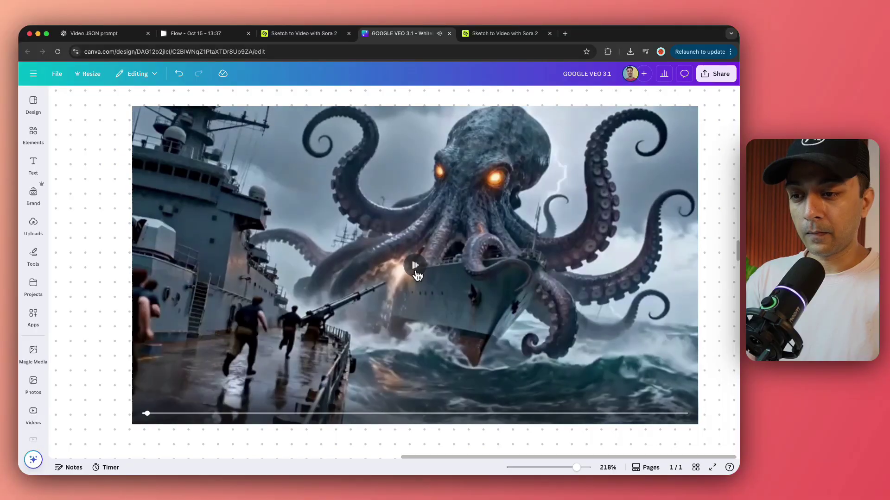
{"action": "scroll", "coordinate": [395, 322], "scroll_direction": "down", "scroll_amount": 5}
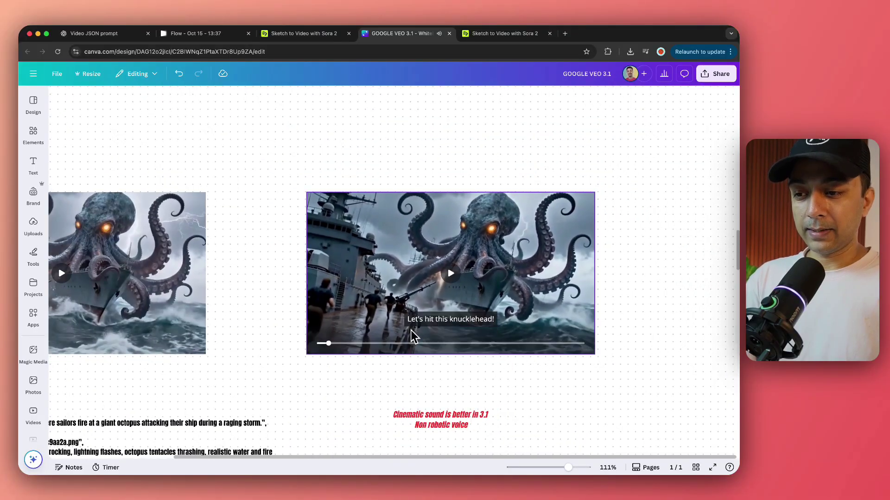
{"action": "scroll", "coordinate": [411, 330], "scroll_direction": "left", "scroll_amount": 5}
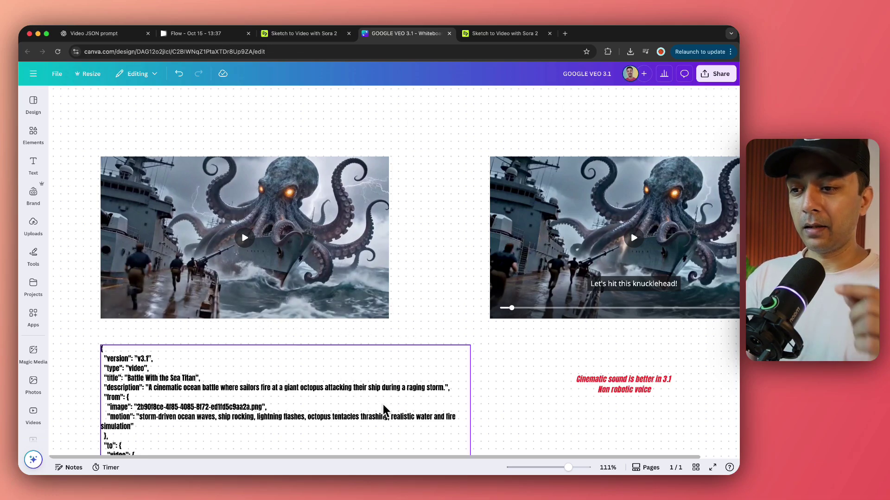
Scroll and zoom through the upper part of the Sea Titan JSON prompt
{"action": "scroll", "coordinate": [383, 405], "scroll_direction": "down", "scroll_amount": 3}
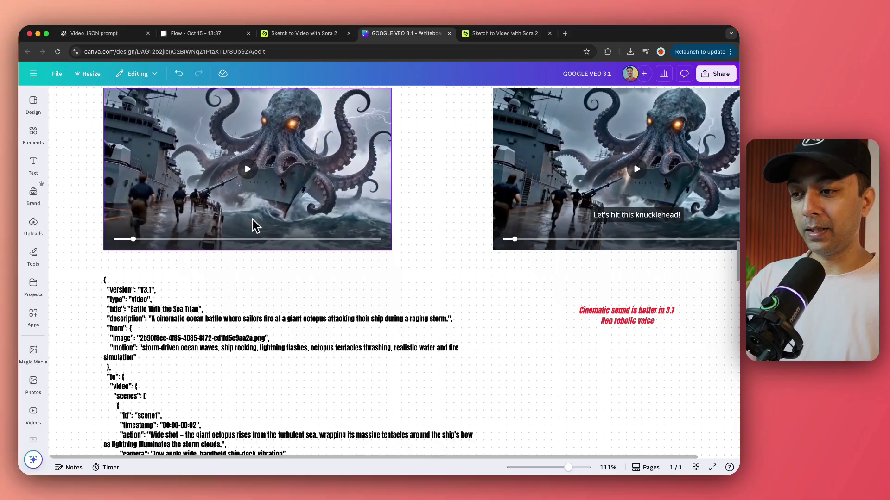
{"action": "scroll", "coordinate": [222, 216], "scroll_direction": "up", "scroll_amount": 1}
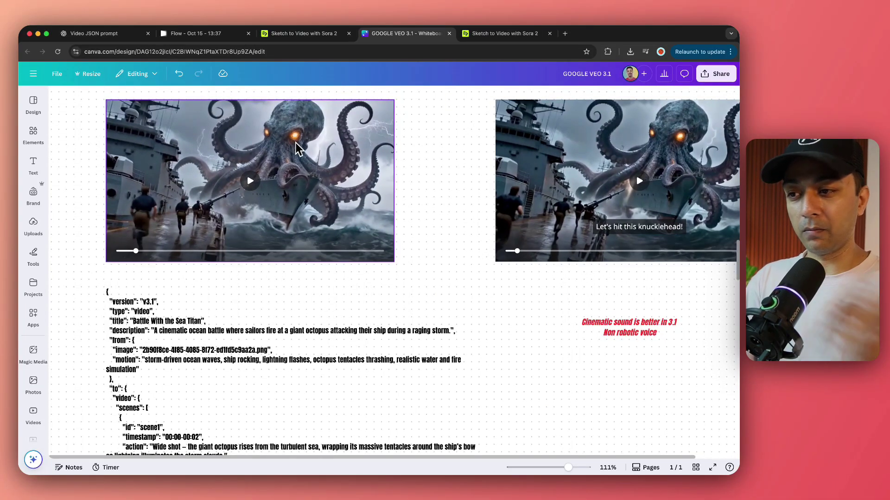
{"action": "scroll", "coordinate": [254, 209], "scroll_direction": "down", "scroll_amount": 1}
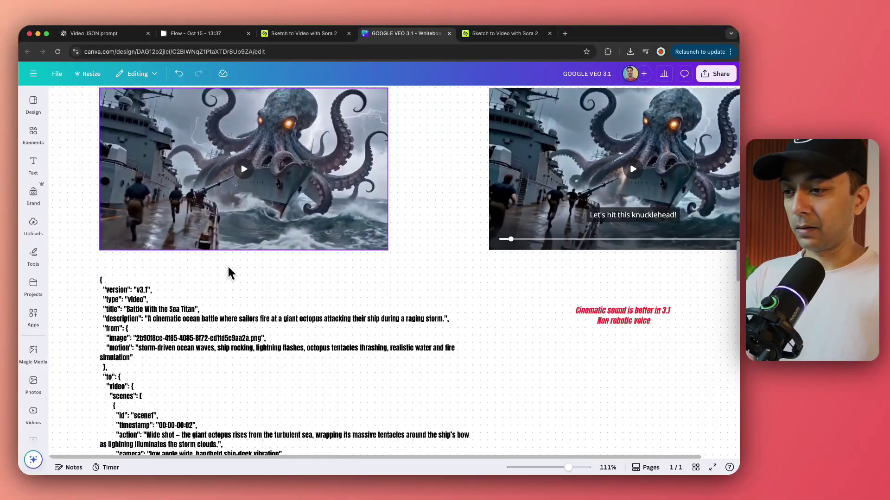
{"action": "scroll", "coordinate": [211, 203], "scroll_direction": "up", "scroll_amount": 2}
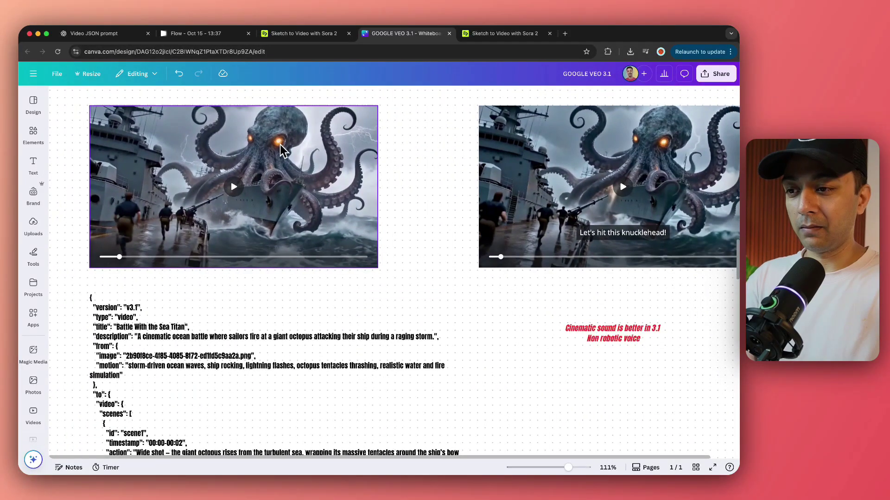
{"action": "scroll", "coordinate": [285, 240], "scroll_direction": "right", "scroll_amount": 5}
{"action": "scroll", "coordinate": [285, 240], "scroll_direction": "up", "scroll_amount": 2}
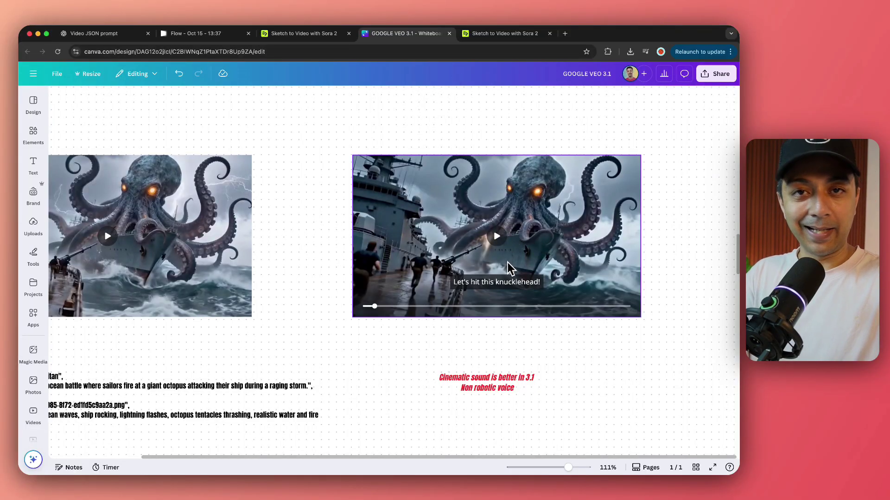
{"action": "scroll", "coordinate": [499, 266], "scroll_direction": "down", "scroll_amount": 2}
{"action": "scroll", "coordinate": [499, 266], "scroll_direction": "left", "scroll_amount": 2}
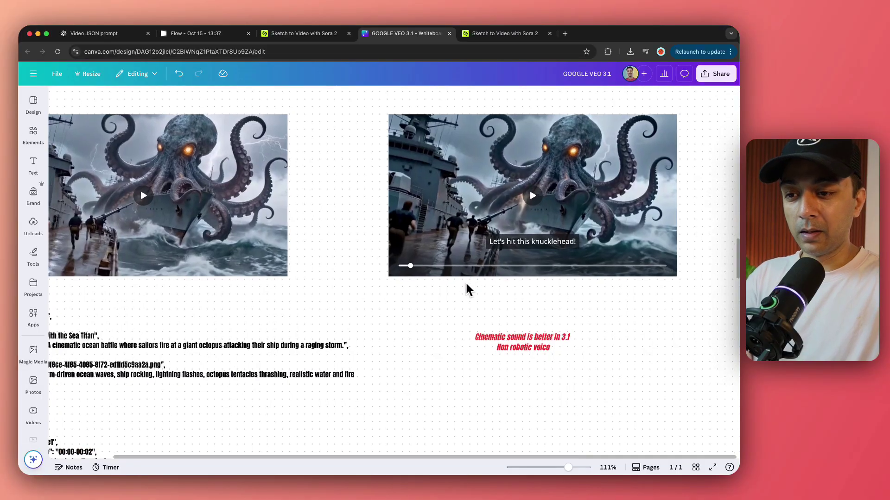
{"action": "scroll", "coordinate": [440, 299], "scroll_direction": "down", "scroll_amount": 3}
{"action": "scroll", "coordinate": [440, 298], "scroll_direction": "left", "scroll_amount": 4}
{"action": "scroll", "coordinate": [416, 314], "scroll_direction": "up", "scroll_amount": 3}
{"action": "scroll", "coordinate": [416, 314], "scroll_direction": "left", "scroll_amount": 1}
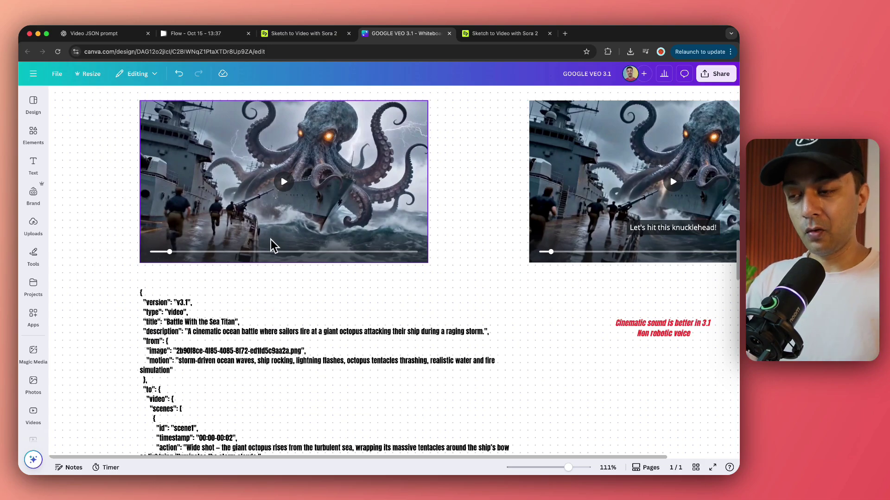
Read down to the prompt's style block with 9s duration and mp4 format, then deselect it
{"action": "scroll", "coordinate": [271, 240], "scroll_direction": "up", "scroll_amount": 1}
{"action": "scroll", "coordinate": [271, 240], "scroll_direction": "right", "scroll_amount": 1}
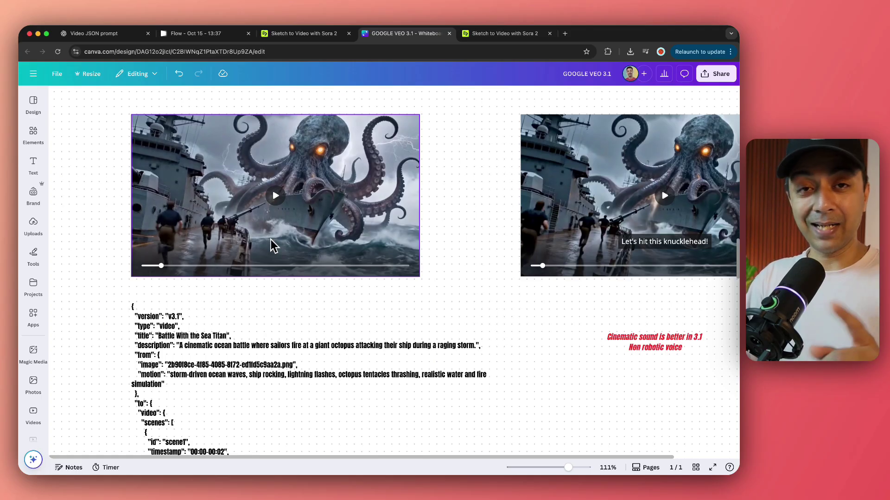
{"action": "scroll", "coordinate": [270, 240], "scroll_direction": "down", "scroll_amount": 5}
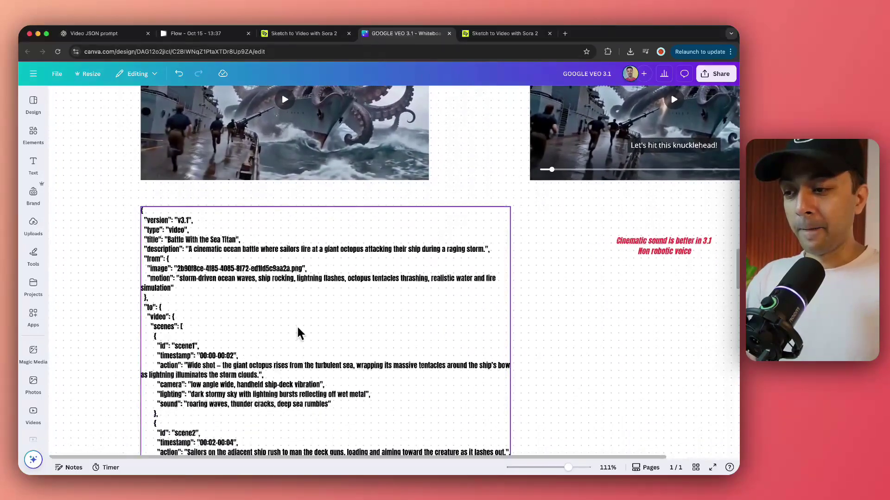
{"action": "scroll", "coordinate": [299, 337], "scroll_direction": "down", "scroll_amount": 3, "text": "ctrl"}
{"action": "scroll", "coordinate": [299, 338], "scroll_direction": "down", "scroll_amount": 10}
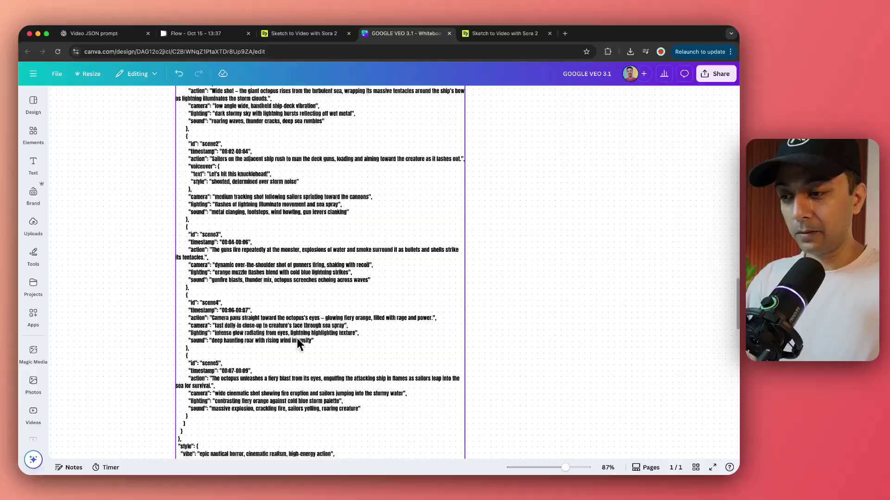
{"action": "left_click", "coordinate": [318, 190]}
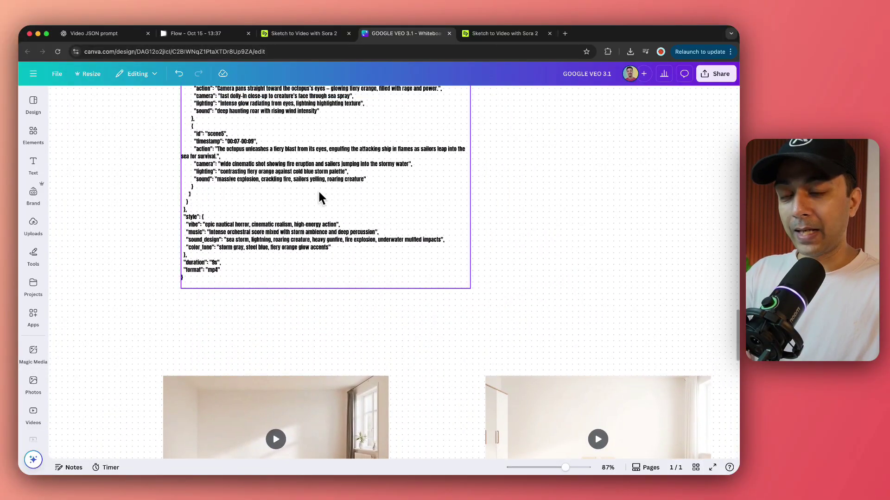
{"action": "scroll", "coordinate": [307, 190], "scroll_direction": "up", "scroll_amount": 2}
{"action": "left_click", "coordinate": [171, 99]}
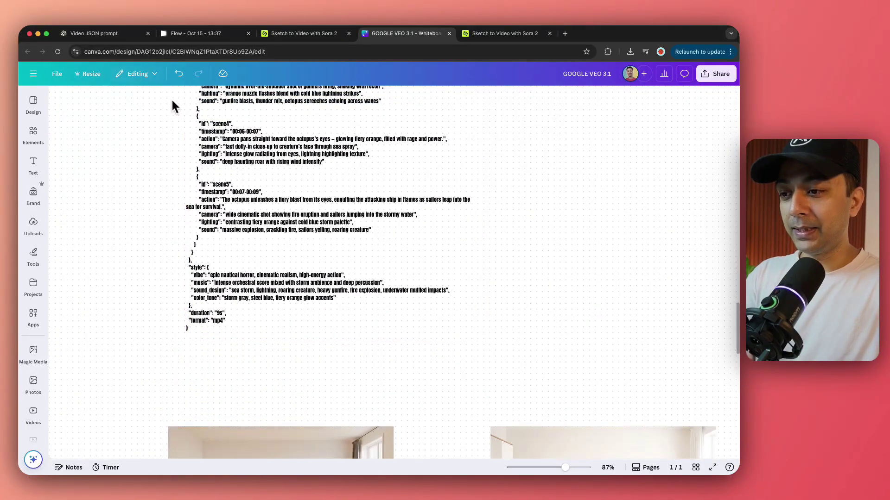
Switch to the ChatGPT chat and read through the sci-fi soldier JSON prompt
{"action": "left_click", "coordinate": [108, 35]}
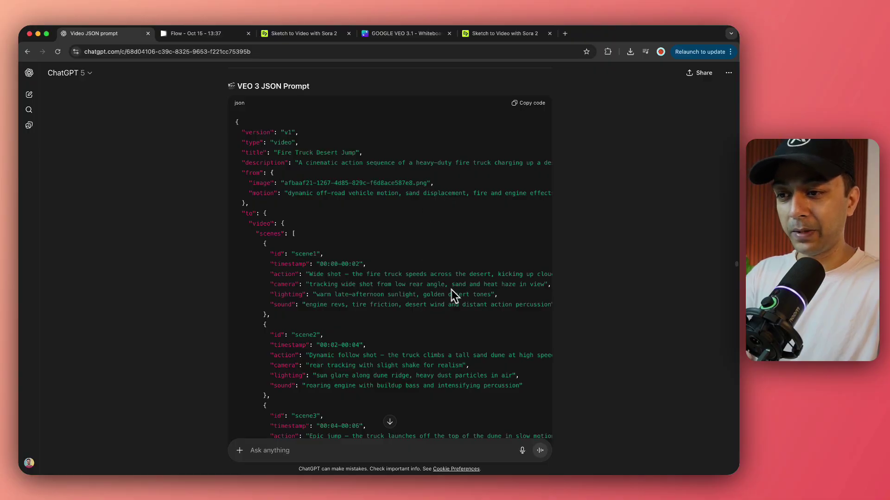
{"action": "scroll", "coordinate": [482, 218], "scroll_direction": "up", "scroll_amount": 6}
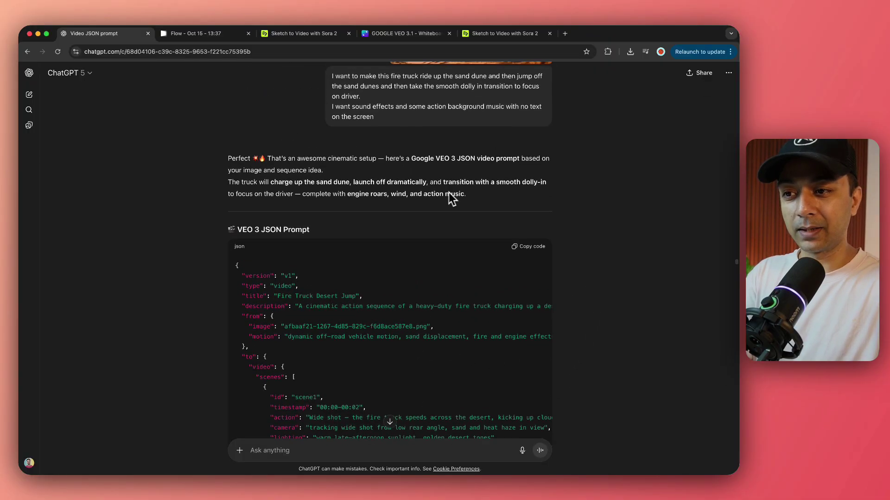
{"action": "scroll", "coordinate": [415, 189], "scroll_direction": "down", "scroll_amount": 15}
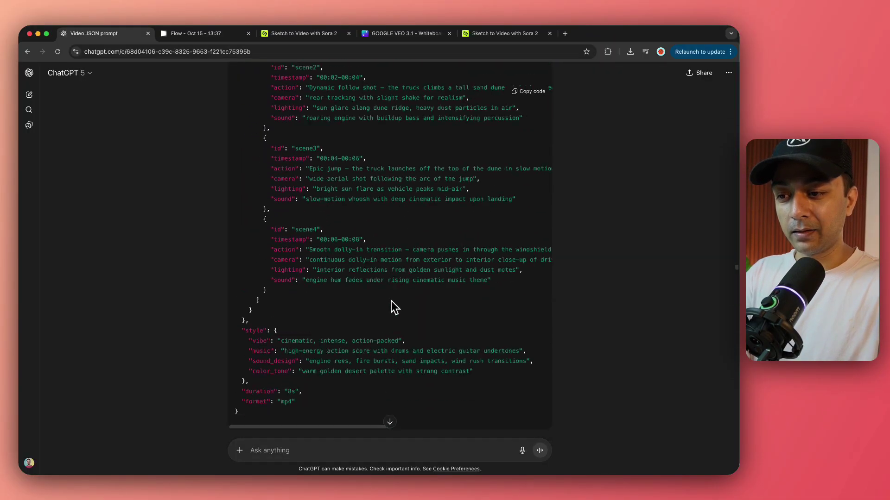
{"action": "scroll", "coordinate": [392, 313], "scroll_direction": "down", "scroll_amount": 2}
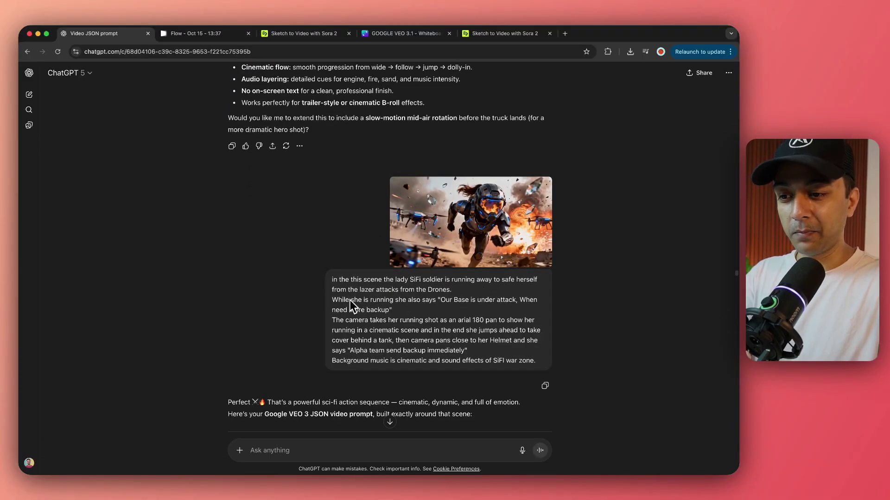
{"action": "scroll", "coordinate": [349, 300], "scroll_direction": "down", "scroll_amount": 3}
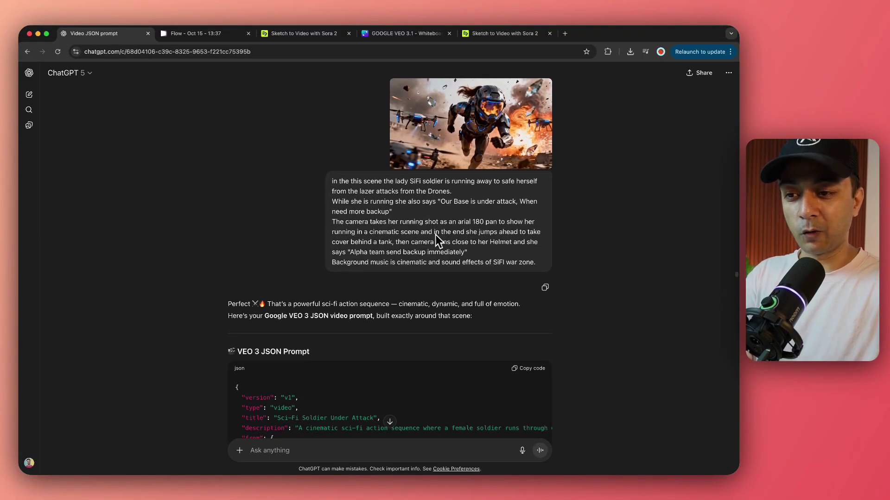
{"action": "scroll", "coordinate": [436, 235], "scroll_direction": "down", "scroll_amount": 7}
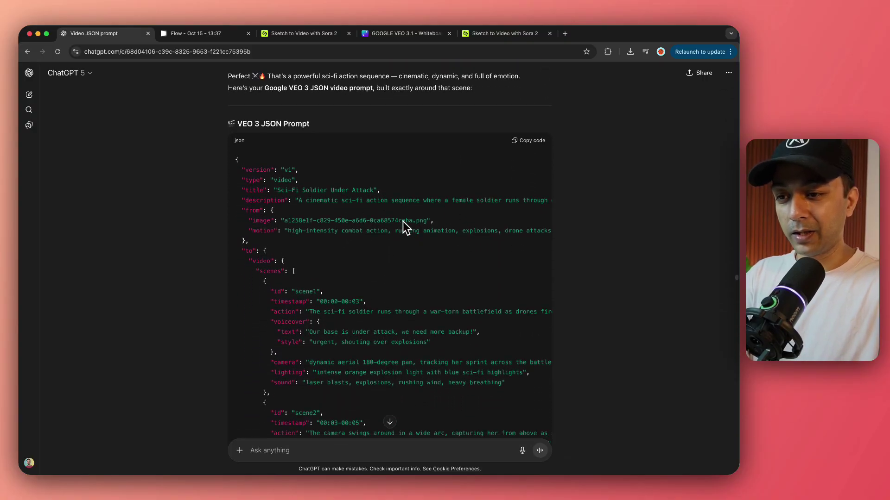
{"action": "scroll", "coordinate": [402, 227], "scroll_direction": "down", "scroll_amount": 9}
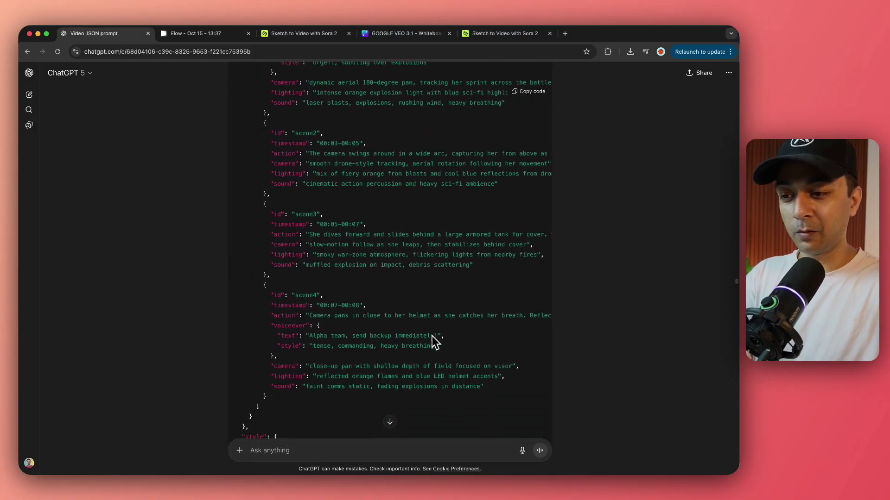
{"action": "scroll", "coordinate": [436, 341], "scroll_direction": "down", "scroll_amount": 4}
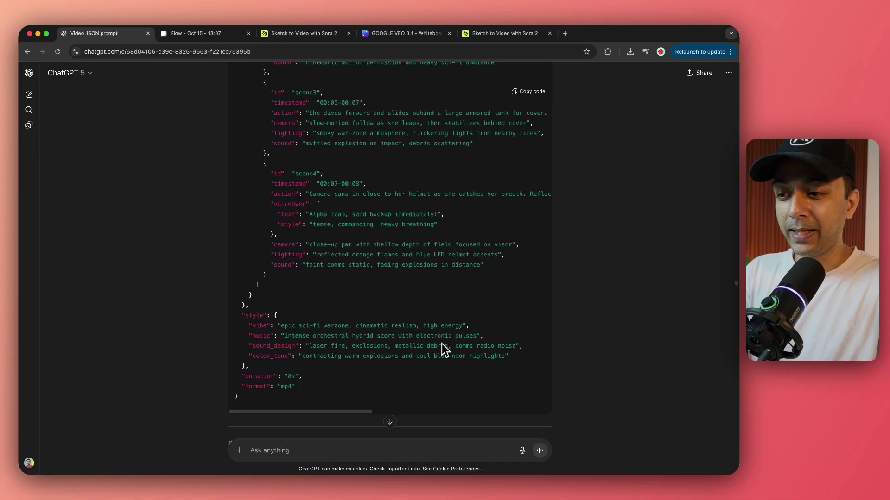
{"action": "scroll", "coordinate": [441, 343], "scroll_direction": "down", "scroll_amount": 6}
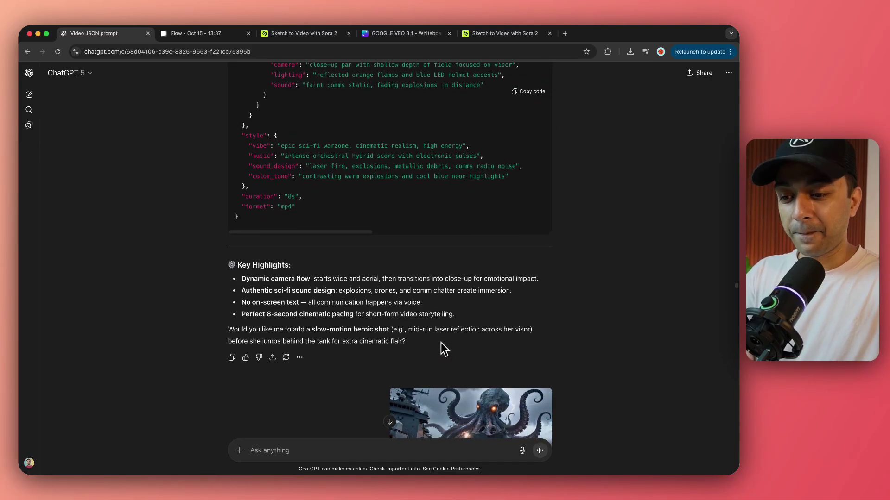
Read the sea-monster JSON block, then bring up the 'Flow - Oct 15' video list
{"action": "scroll", "coordinate": [441, 343], "scroll_direction": "down", "scroll_amount": 5}
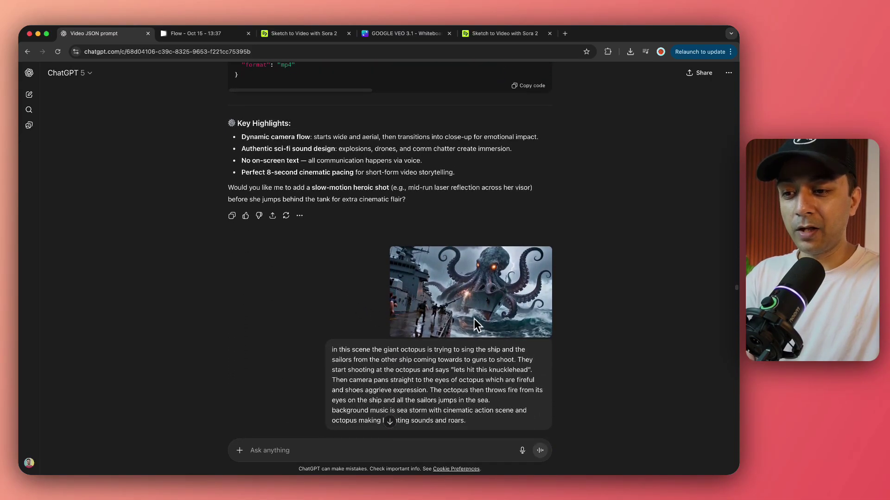
{"action": "scroll", "coordinate": [474, 319], "scroll_direction": "down", "scroll_amount": 2}
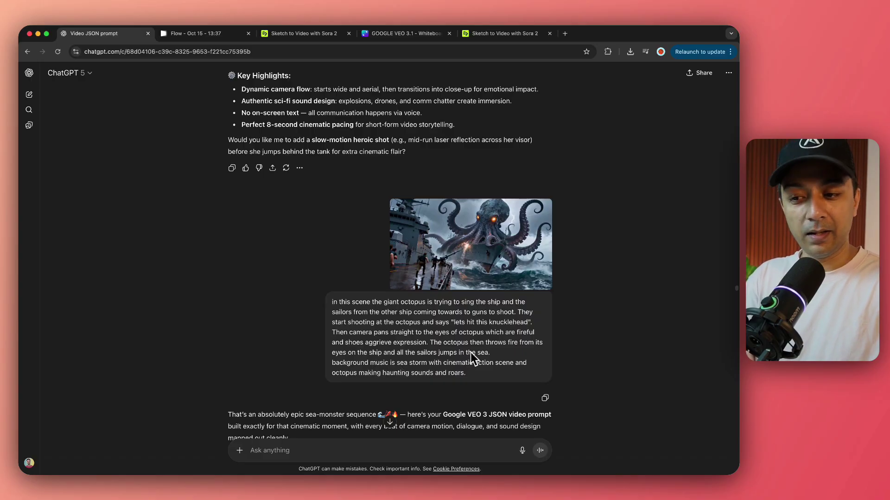
{"action": "scroll", "coordinate": [471, 352], "scroll_direction": "down", "scroll_amount": 1}
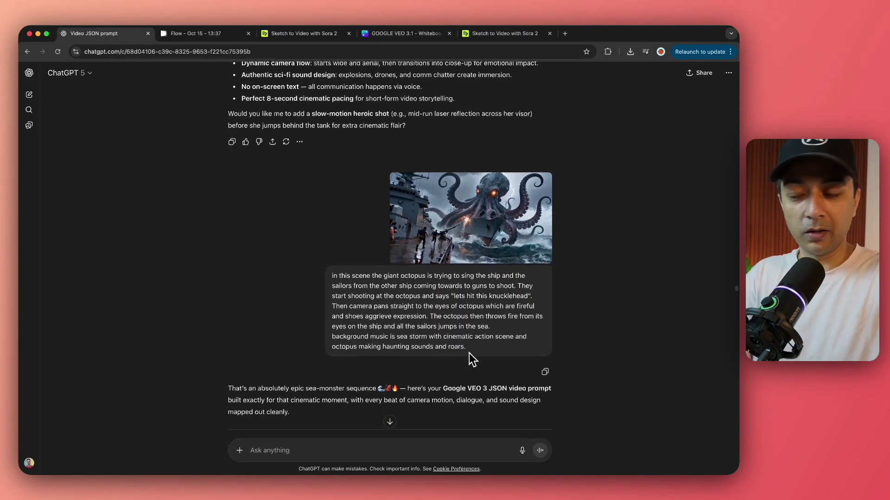
{"action": "scroll", "coordinate": [469, 353], "scroll_direction": "down", "scroll_amount": 4}
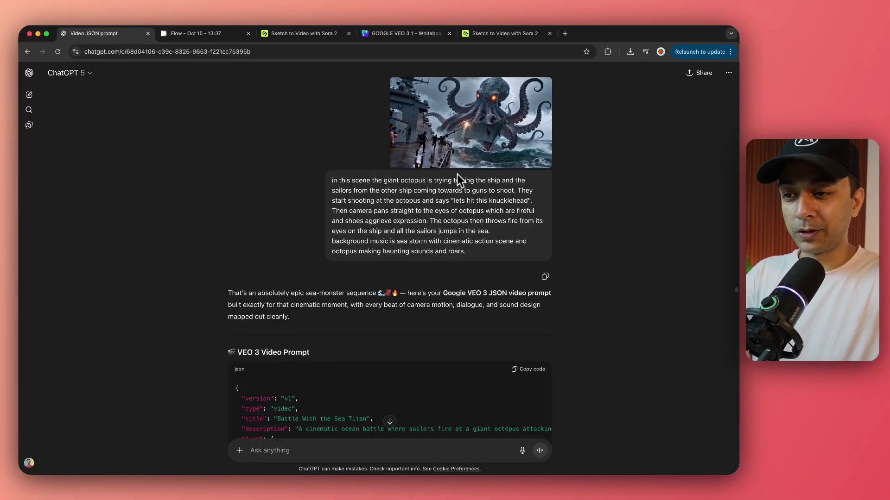
{"action": "scroll", "coordinate": [398, 206], "scroll_direction": "down", "scroll_amount": 1}
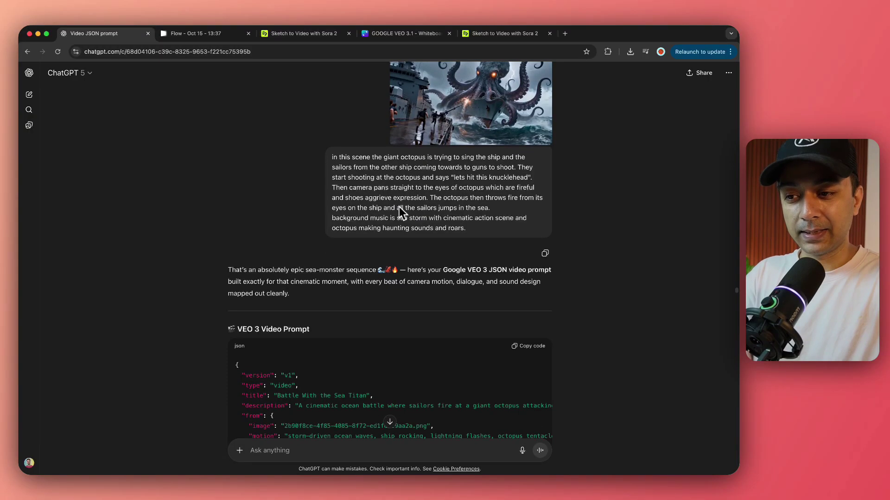
{"action": "scroll", "coordinate": [423, 185], "scroll_direction": "down", "scroll_amount": 8}
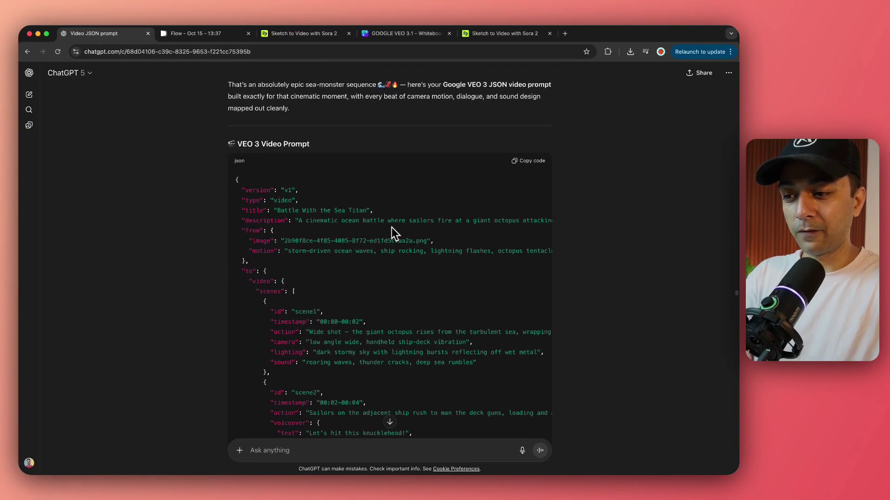
{"action": "scroll", "coordinate": [361, 333], "scroll_direction": "down", "scroll_amount": 20}
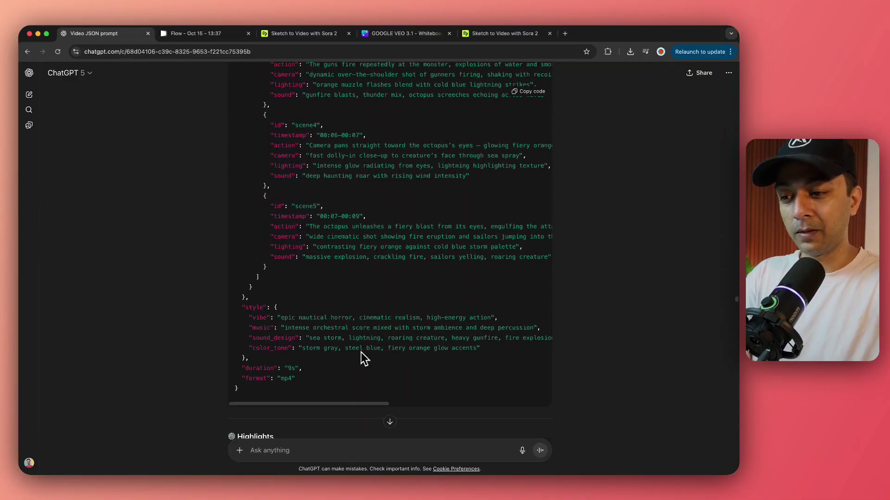
{"action": "scroll", "coordinate": [360, 278], "scroll_direction": "up", "scroll_amount": 1}
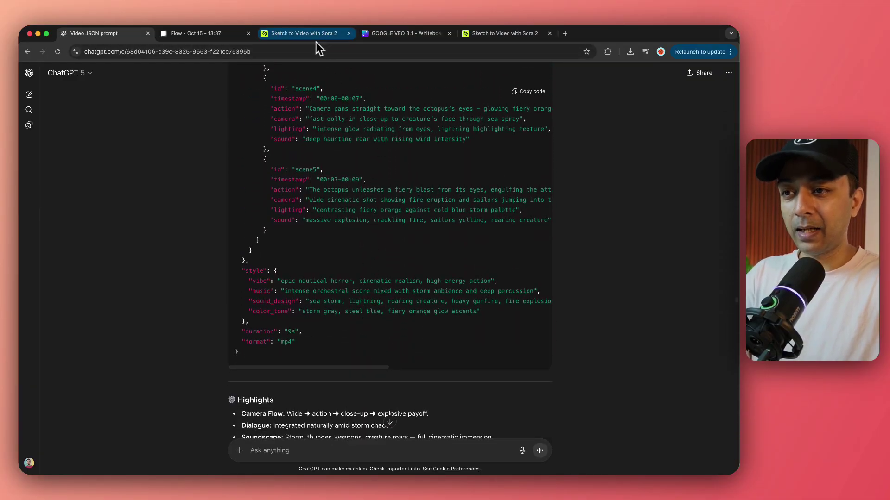
{"action": "left_click", "coordinate": [204, 34]}
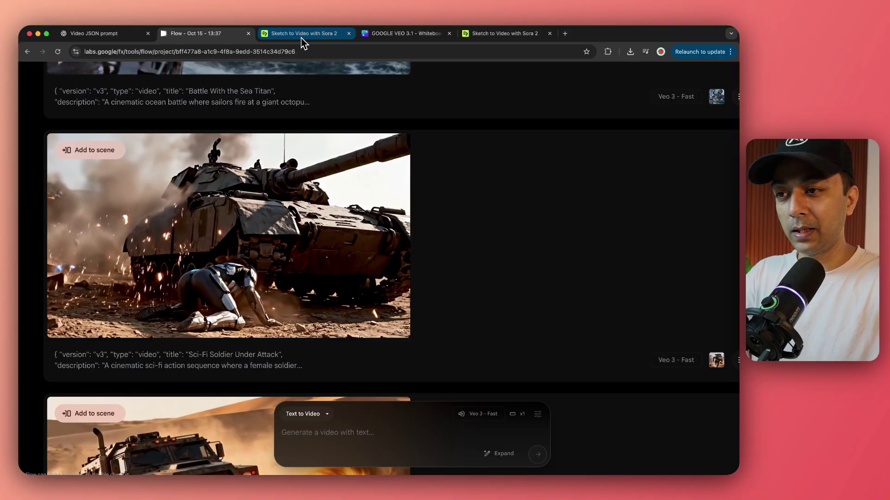
Return to the GOOGLE VEO 3.1 whiteboard and bring up the IKEA room video pair
{"action": "left_click", "coordinate": [302, 38]}
{"action": "left_click", "coordinate": [417, 34]}
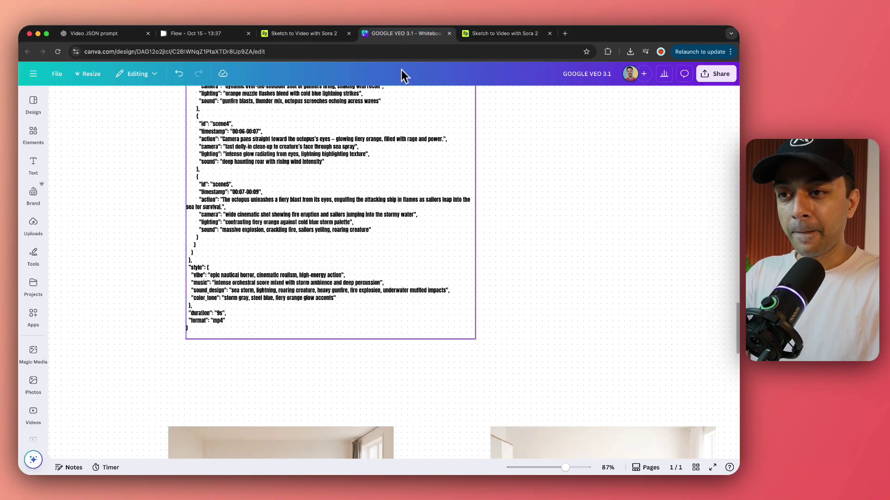
{"action": "scroll", "coordinate": [383, 290], "scroll_direction": "down", "scroll_amount": 10}
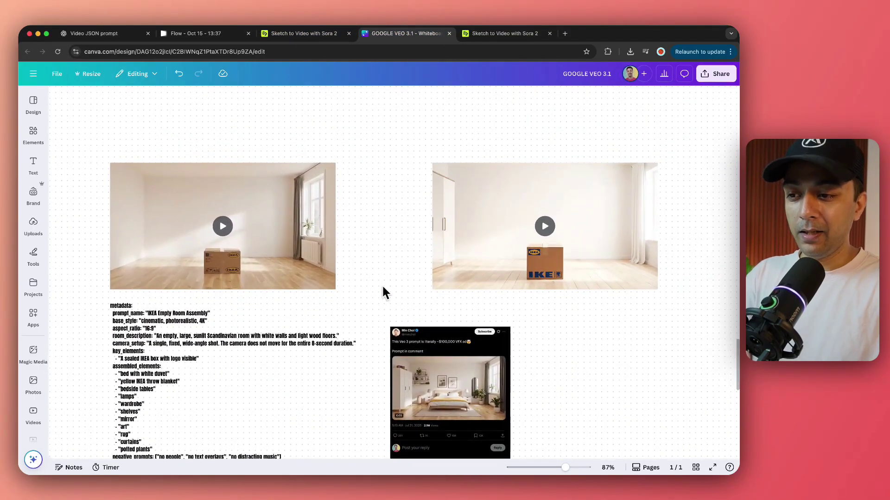
{"action": "scroll", "coordinate": [383, 287], "scroll_direction": "left", "scroll_amount": 2}
{"action": "scroll", "coordinate": [382, 288], "scroll_direction": "down", "scroll_amount": 1}
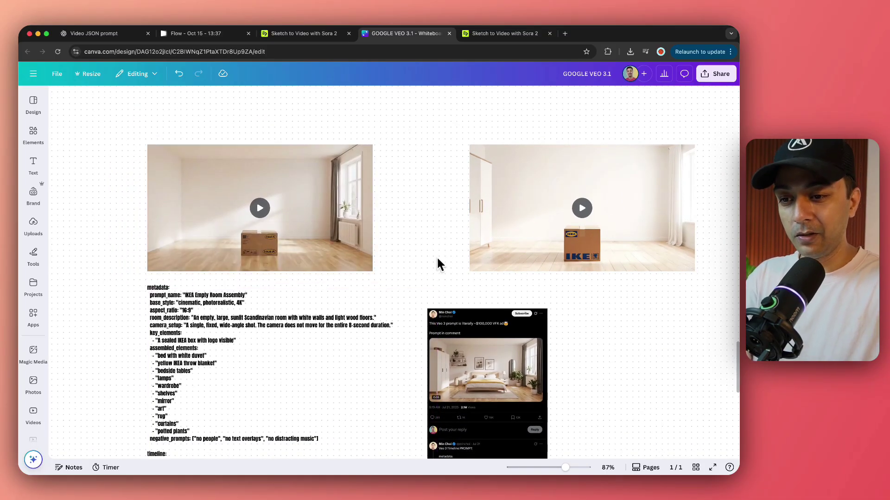
{"action": "scroll", "coordinate": [435, 259], "scroll_direction": "down", "scroll_amount": 2}
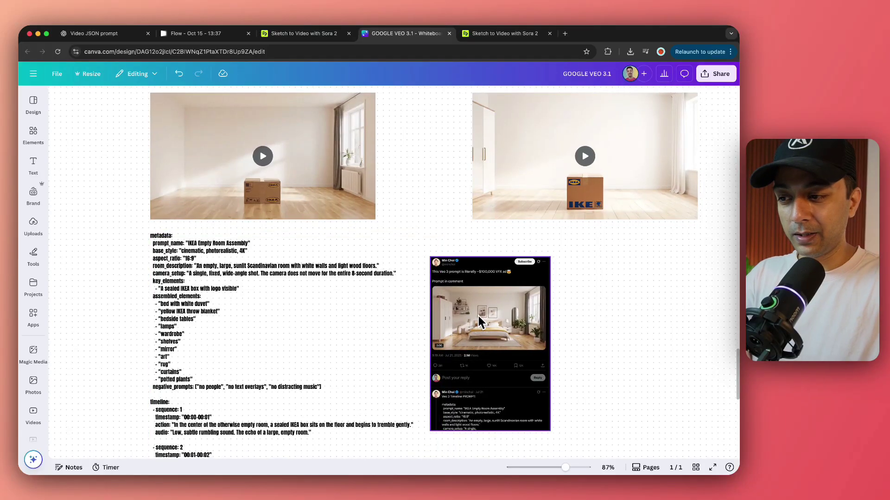
{"action": "scroll", "coordinate": [478, 315], "scroll_direction": "up", "scroll_amount": 5}
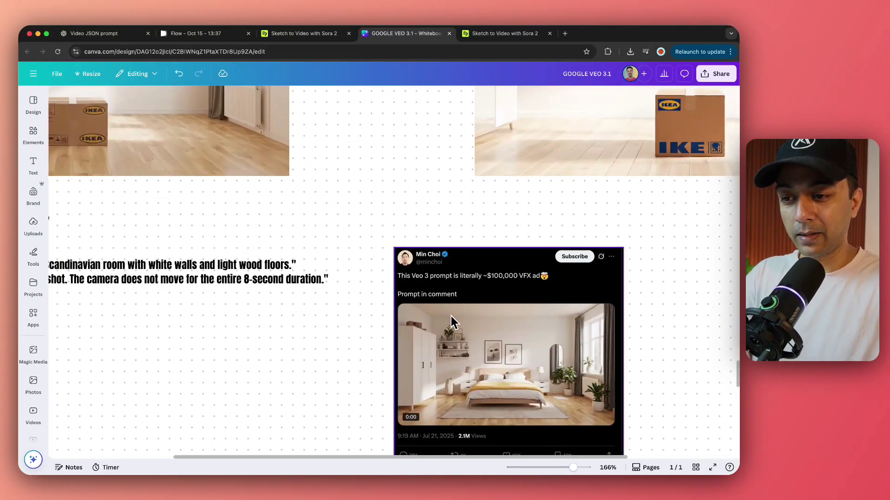
{"action": "scroll", "coordinate": [452, 316], "scroll_direction": "down", "scroll_amount": 5}
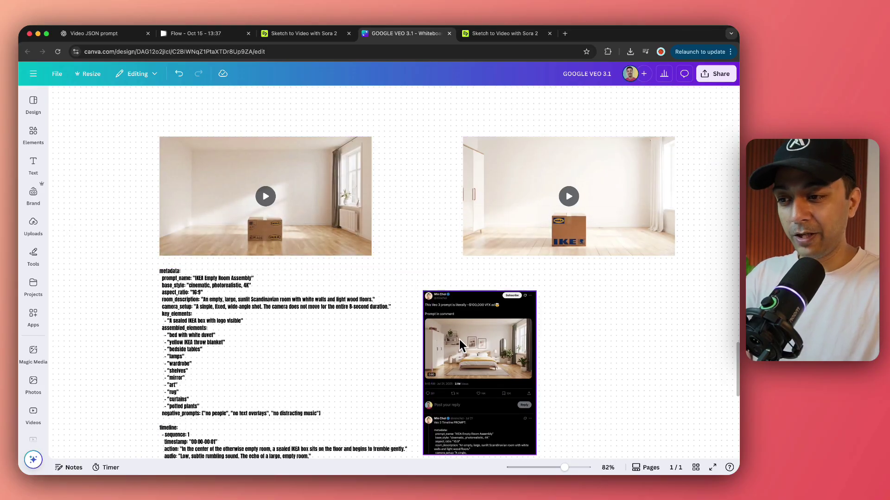
Zoom in on the IKEA timeline prompt text and its source tweet card
{"action": "scroll", "coordinate": [460, 340], "scroll_direction": "down", "scroll_amount": 3}
{"action": "scroll", "coordinate": [460, 340], "scroll_direction": "right", "scroll_amount": 1}
{"action": "scroll", "coordinate": [411, 257], "scroll_direction": "up", "scroll_amount": 10}
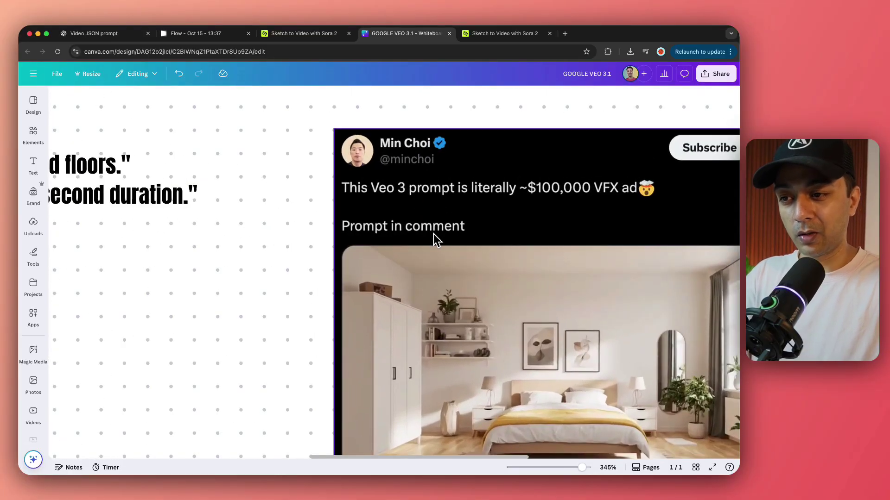
{"action": "scroll", "coordinate": [432, 238], "scroll_direction": "down", "scroll_amount": 8}
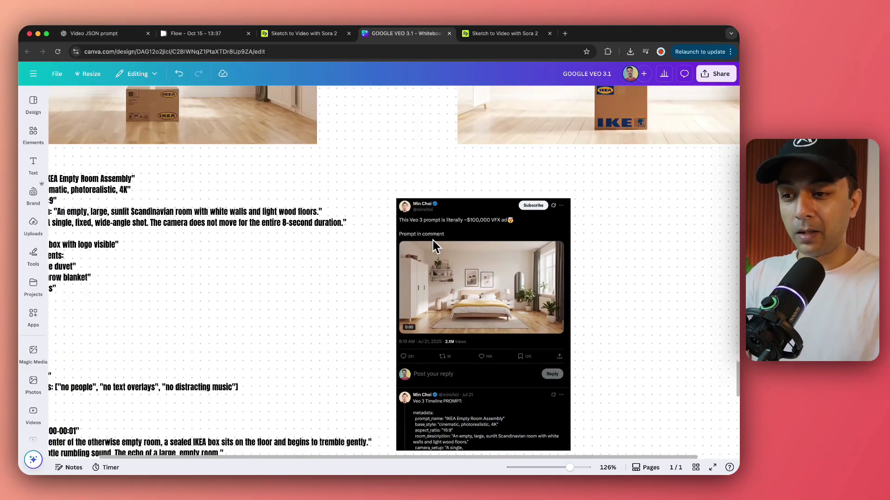
{"action": "scroll", "coordinate": [432, 238], "scroll_direction": "down", "scroll_amount": 3}
{"action": "scroll", "coordinate": [349, 267], "scroll_direction": "up", "scroll_amount": 2}
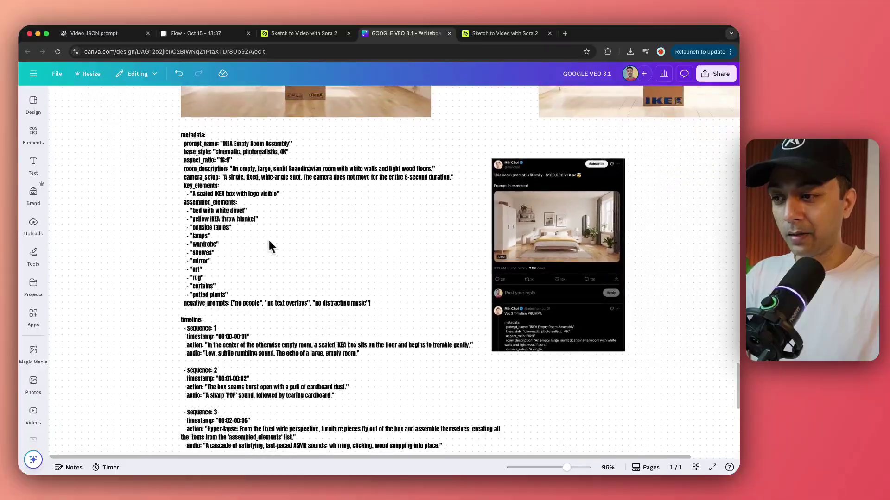
{"action": "scroll", "coordinate": [397, 357], "scroll_direction": "down", "scroll_amount": 3}
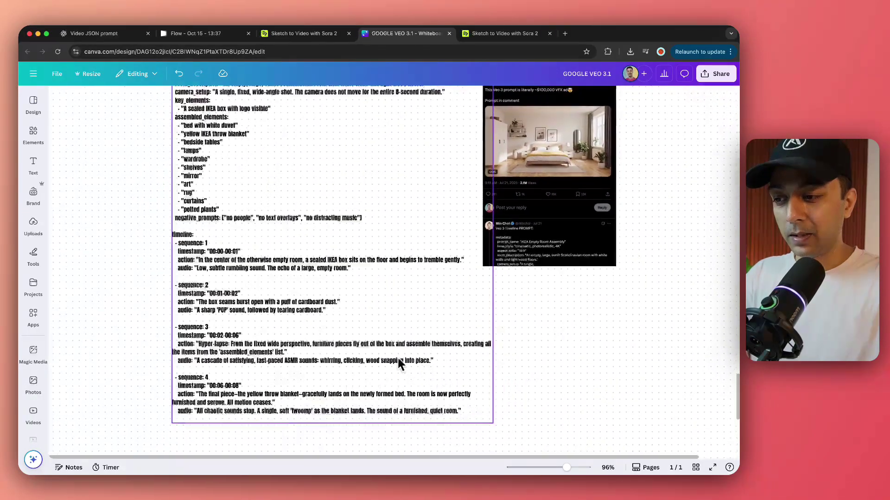
{"action": "scroll", "coordinate": [391, 356], "scroll_direction": "up", "scroll_amount": 10}
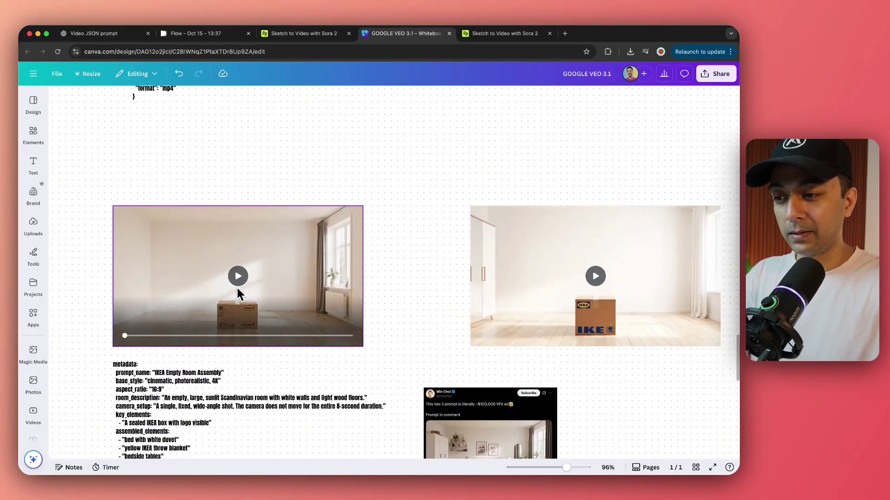
Zoom out from the IKEA pair and scroll down to the Santa vlog videos noted '3.0 is better here'
{"action": "scroll", "coordinate": [236, 289], "scroll_direction": "up", "scroll_amount": 5}
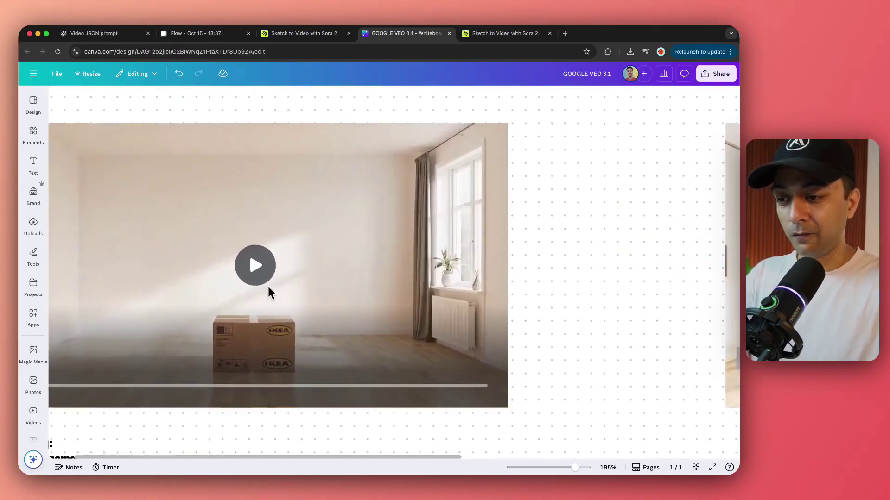
{"action": "scroll", "coordinate": [269, 289], "scroll_direction": "left", "scroll_amount": 5}
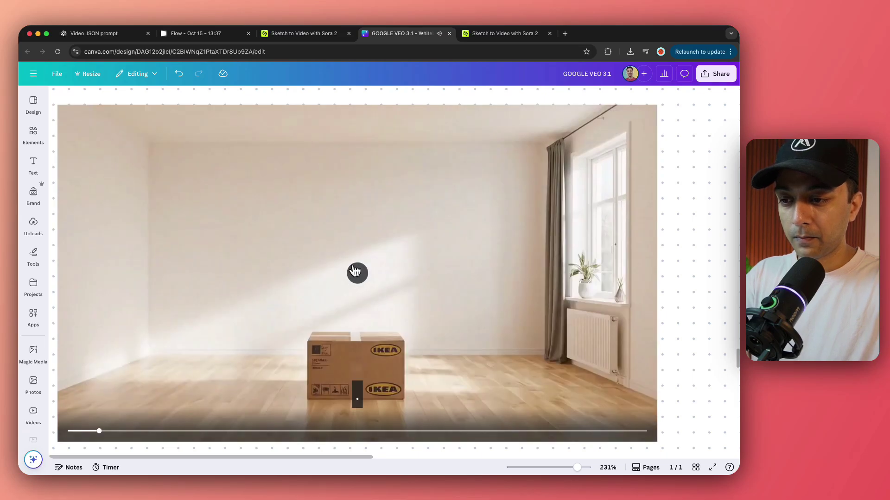
{"action": "scroll", "coordinate": [354, 271], "scroll_direction": "right", "scroll_amount": 15}
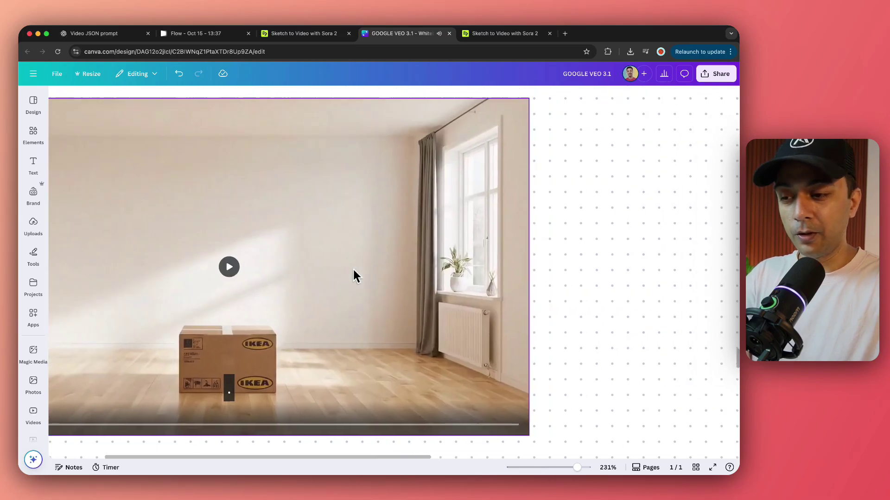
{"action": "scroll", "coordinate": [354, 274], "scroll_direction": "right", "scroll_amount": 2}
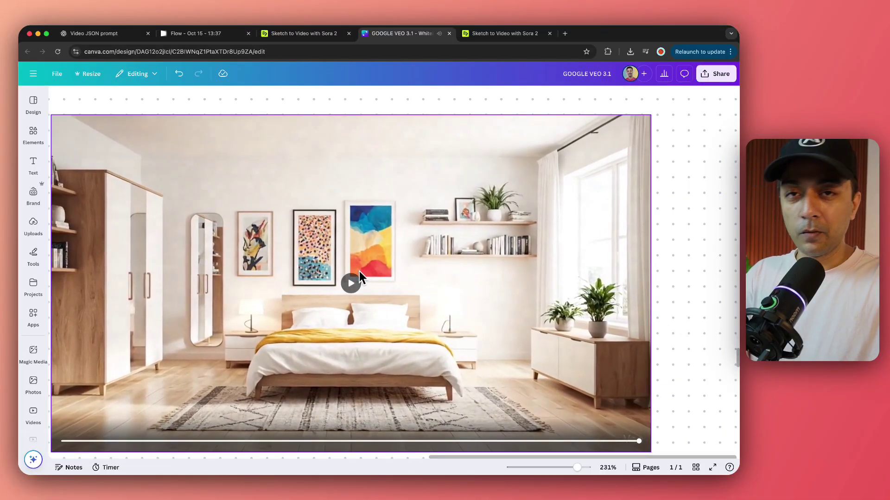
{"action": "scroll", "coordinate": [359, 271], "scroll_direction": "down", "scroll_amount": 5}
{"action": "scroll", "coordinate": [360, 273], "scroll_direction": "down", "scroll_amount": 5}
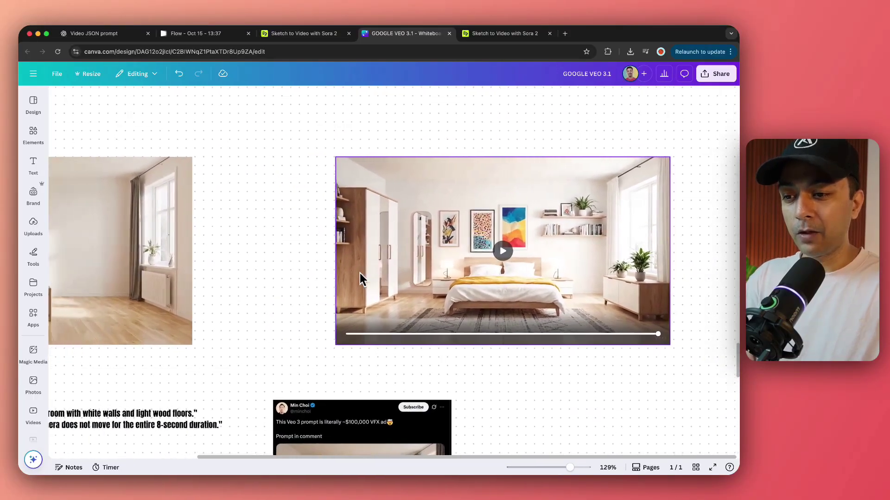
{"action": "scroll", "coordinate": [365, 280], "scroll_direction": "left", "scroll_amount": 2}
{"action": "scroll", "coordinate": [365, 280], "scroll_direction": "down", "scroll_amount": 1}
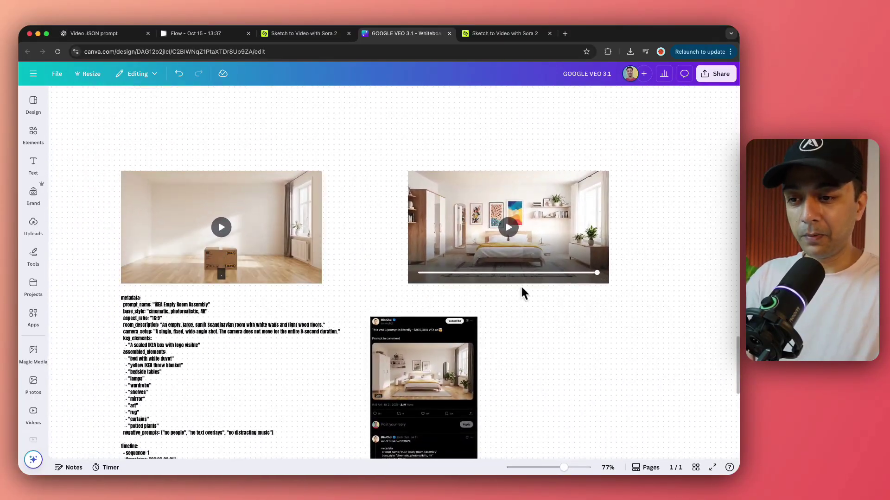
{"action": "scroll", "coordinate": [417, 281], "scroll_direction": "down", "scroll_amount": 3}
{"action": "scroll", "coordinate": [417, 280], "scroll_direction": "left", "scroll_amount": 1}
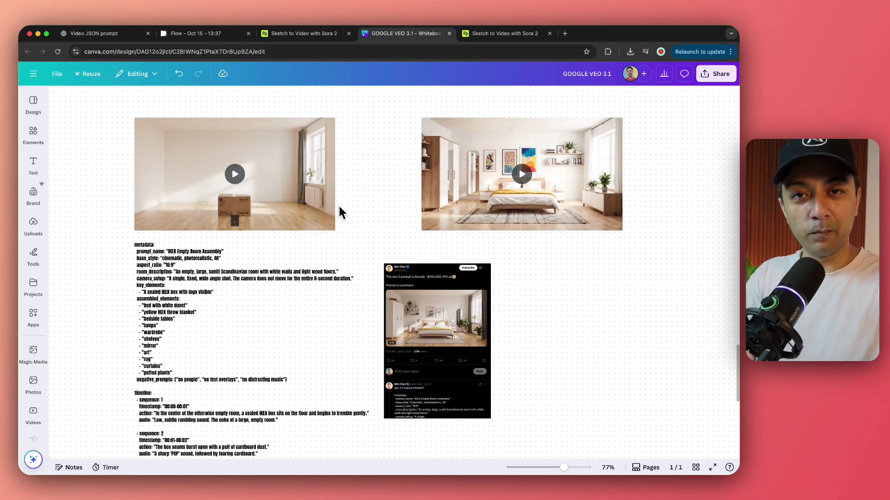
{"action": "scroll", "coordinate": [339, 208], "scroll_direction": "down", "scroll_amount": 10}
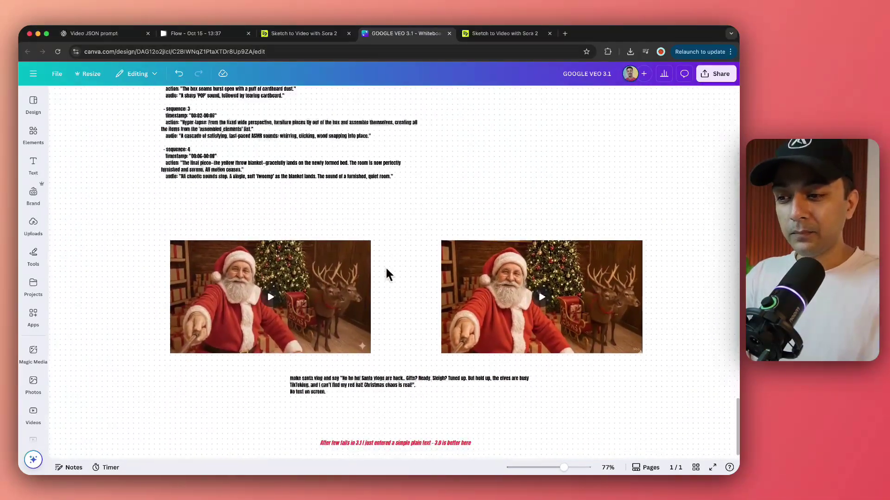
{"action": "scroll", "coordinate": [399, 284], "scroll_direction": "up", "scroll_amount": 5}
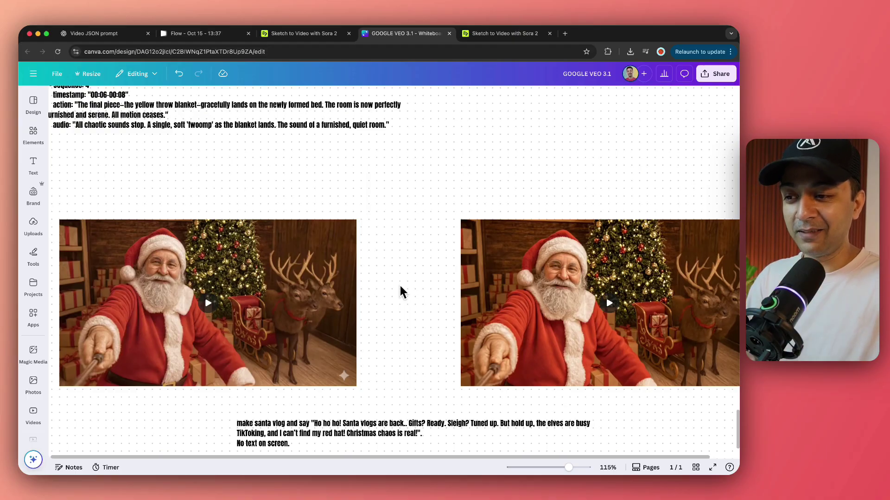
{"action": "scroll", "coordinate": [408, 288], "scroll_direction": "down", "scroll_amount": 2}
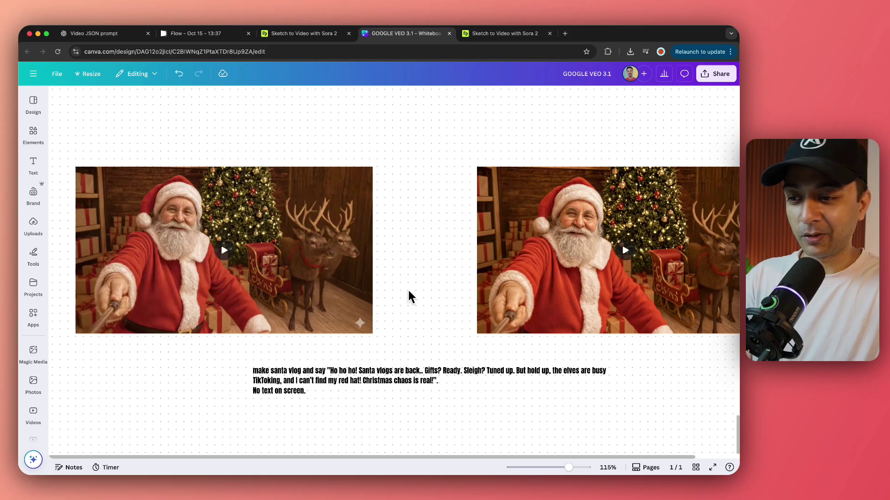
{"action": "scroll", "coordinate": [408, 295], "scroll_direction": "down", "scroll_amount": 2}
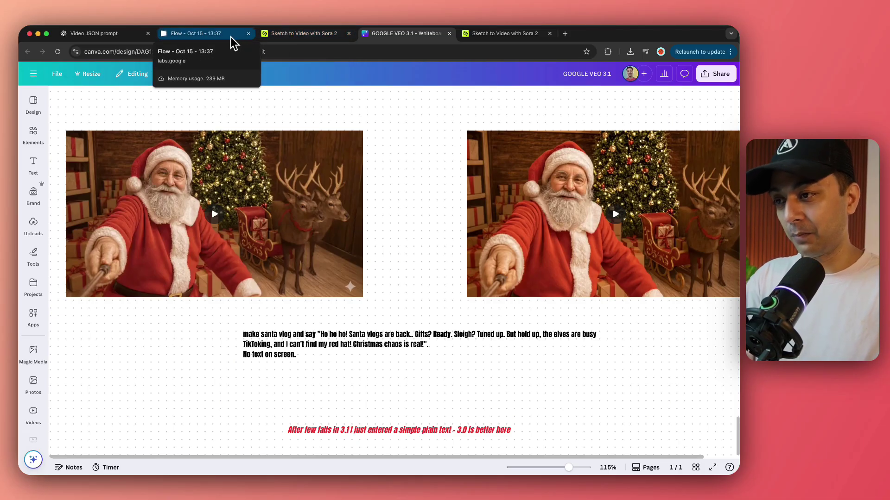
{"action": "left_click", "coordinate": [301, 34]}
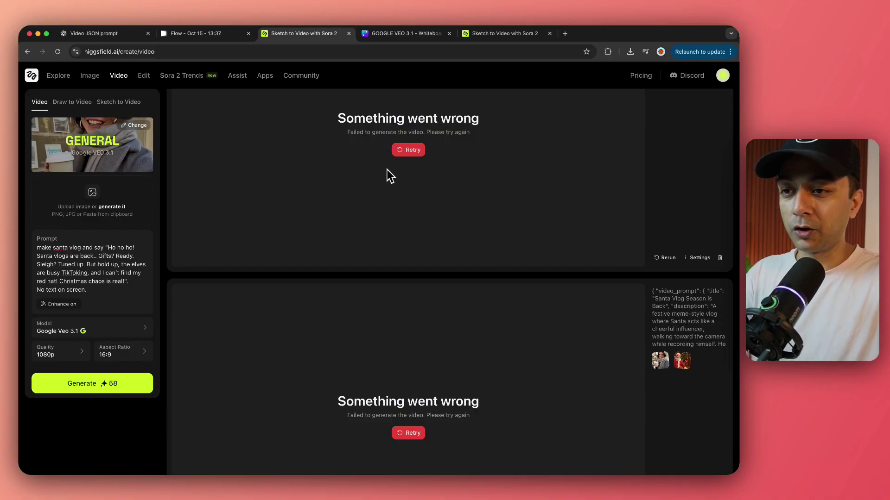
{"action": "left_click", "coordinate": [371, 37]}
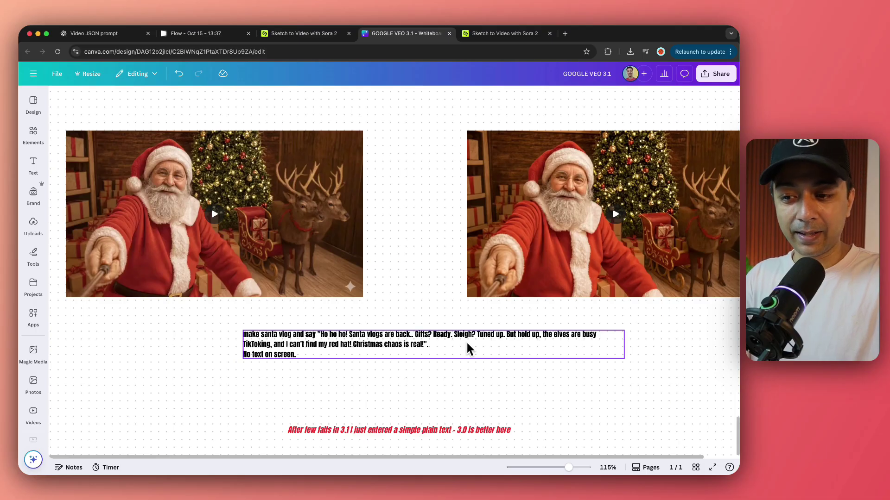
{"action": "scroll", "coordinate": [218, 217], "scroll_direction": "up", "scroll_amount": 5}
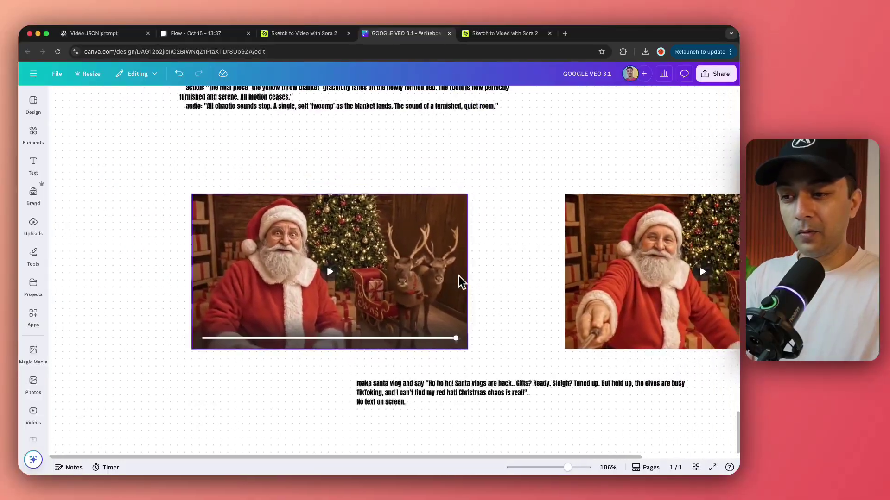
{"action": "scroll", "coordinate": [459, 276], "scroll_direction": "right", "scroll_amount": 5}
{"action": "scroll", "coordinate": [458, 277], "scroll_direction": "up", "scroll_amount": 5}
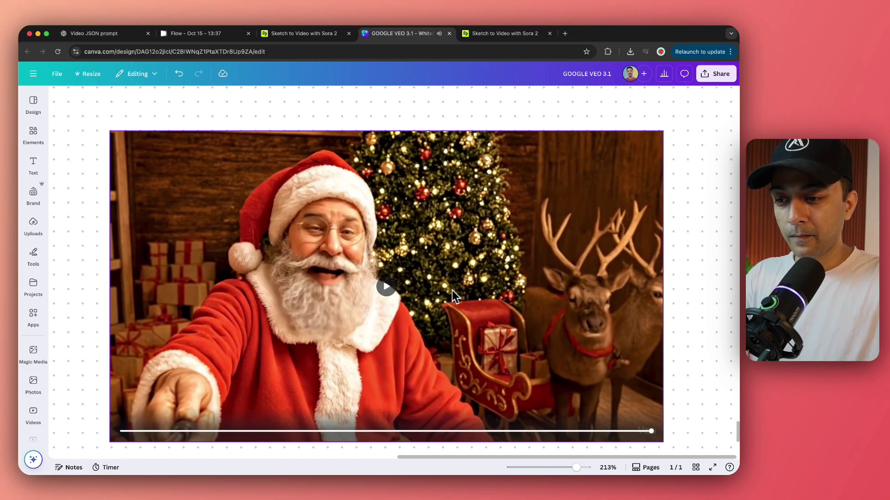
Center the two Santa vlog videos and deselect the Santa prompt text block
{"action": "scroll", "coordinate": [396, 299], "scroll_direction": "down", "scroll_amount": 5}
{"action": "scroll", "coordinate": [399, 305], "scroll_direction": "down", "scroll_amount": 3}
{"action": "scroll", "coordinate": [403, 312], "scroll_direction": "left", "scroll_amount": 3}
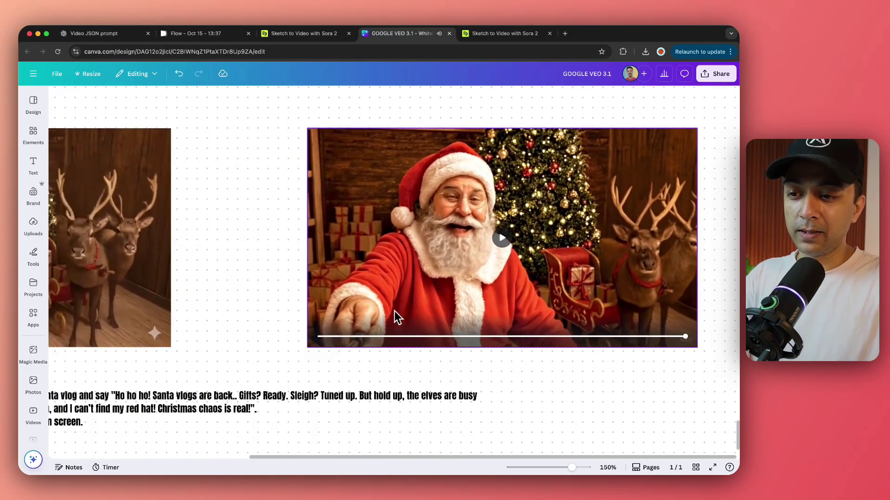
{"action": "scroll", "coordinate": [324, 296], "scroll_direction": "left", "scroll_amount": 3}
{"action": "scroll", "coordinate": [241, 284], "scroll_direction": "down", "scroll_amount": 5}
{"action": "scroll", "coordinate": [218, 279], "scroll_direction": "left", "scroll_amount": 1}
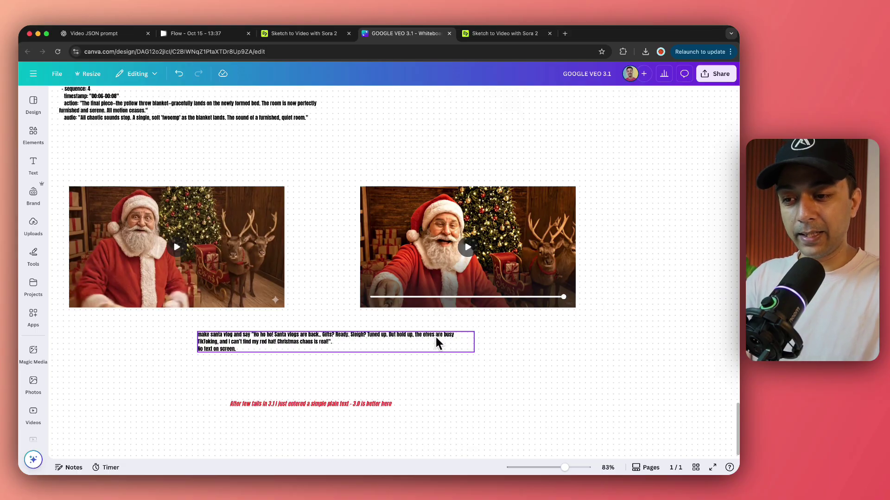
{"action": "key", "text": "Escape"}
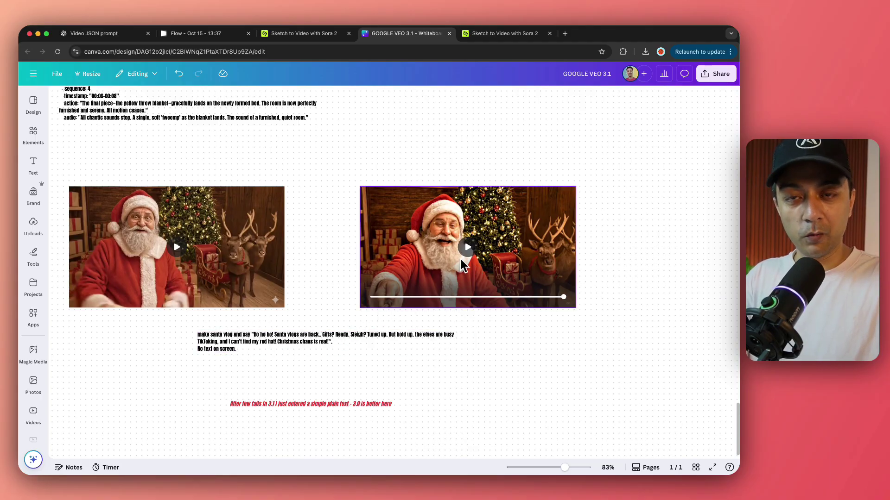
Scrub the right Santa clip near its end, then replay the left clip to about 7.7s
{"action": "scroll", "coordinate": [218, 248], "scroll_direction": "left", "scroll_amount": 2}
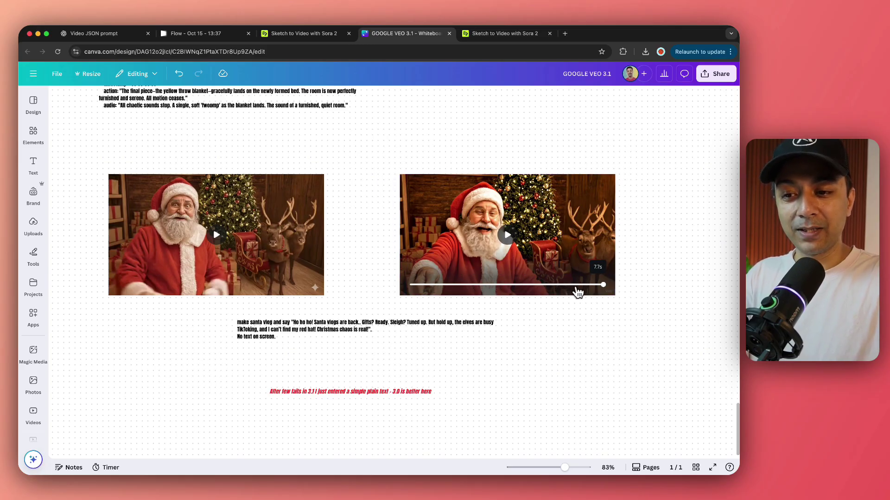
{"action": "left_click", "coordinate": [596, 284]}
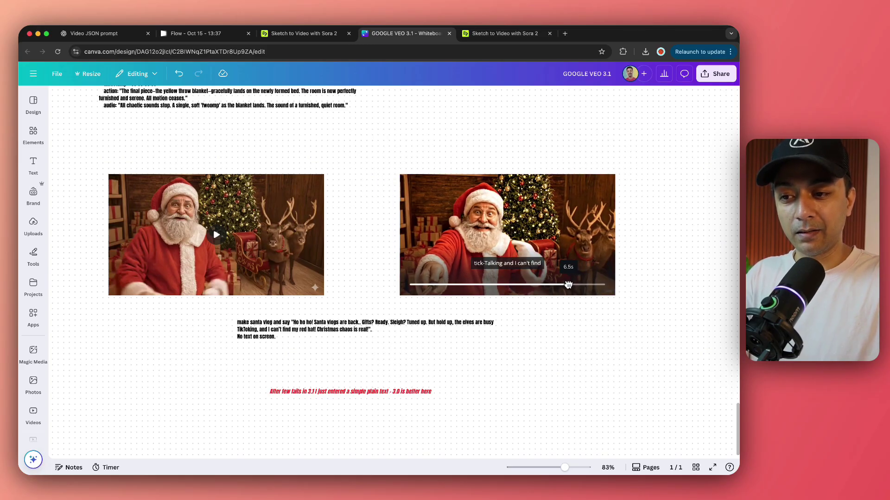
{"action": "left_click", "coordinate": [568, 285]}
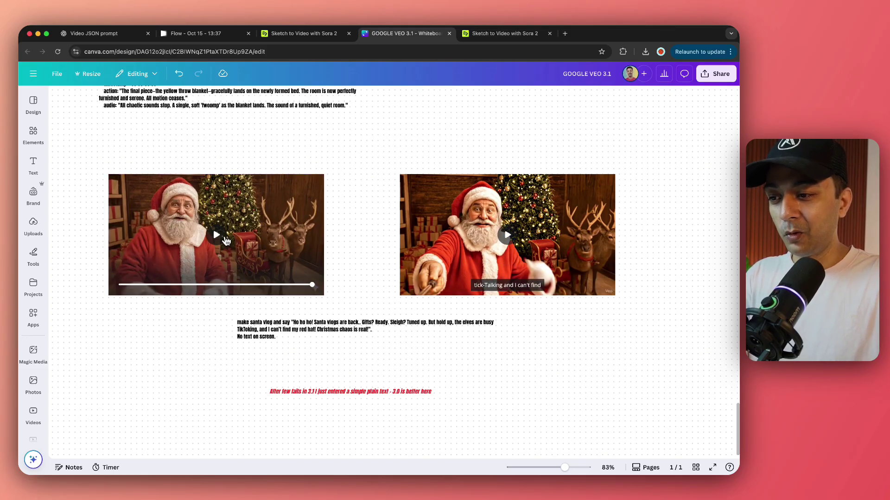
{"action": "left_click", "coordinate": [226, 241]}
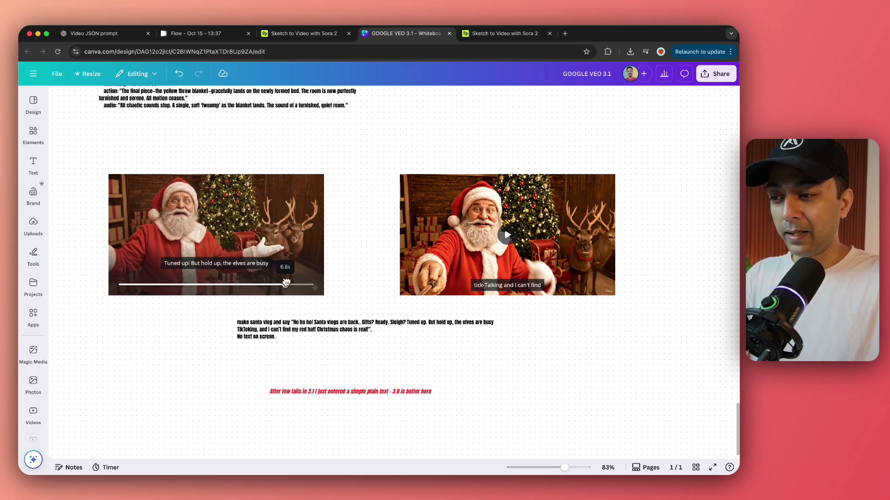
{"action": "left_click_drag", "start_coordinate": [289, 282], "coordinate": [263, 284]}
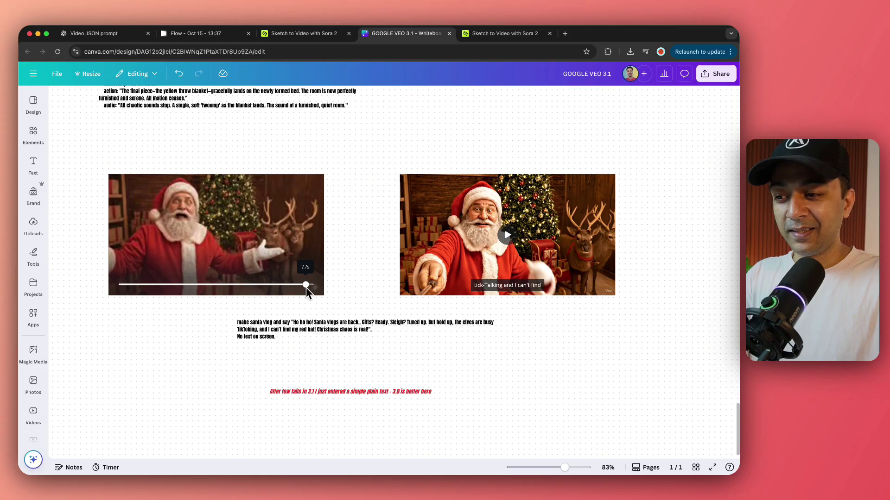
Scroll down to the desert fire-truck Veo 3.1 vs Veo 3 section with its Enhance-mode note
{"action": "scroll", "coordinate": [355, 350], "scroll_direction": "down", "scroll_amount": 2}
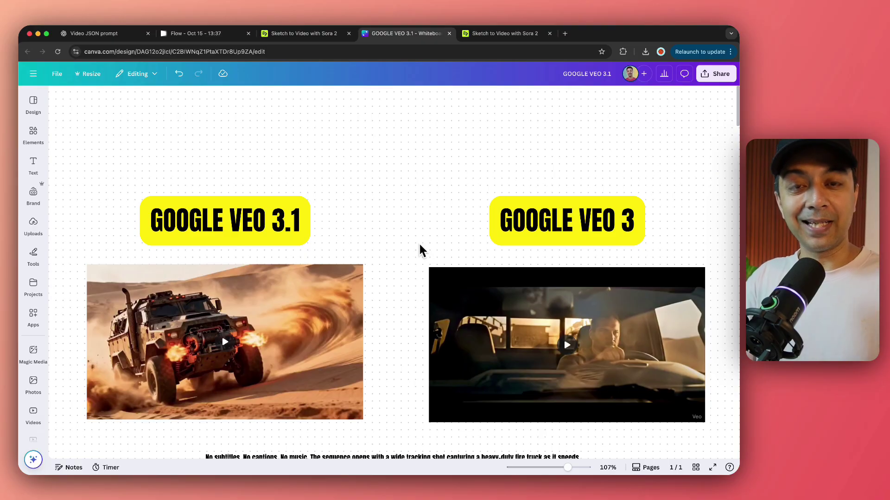
{"action": "scroll", "coordinate": [419, 250], "scroll_direction": "down", "scroll_amount": 2}
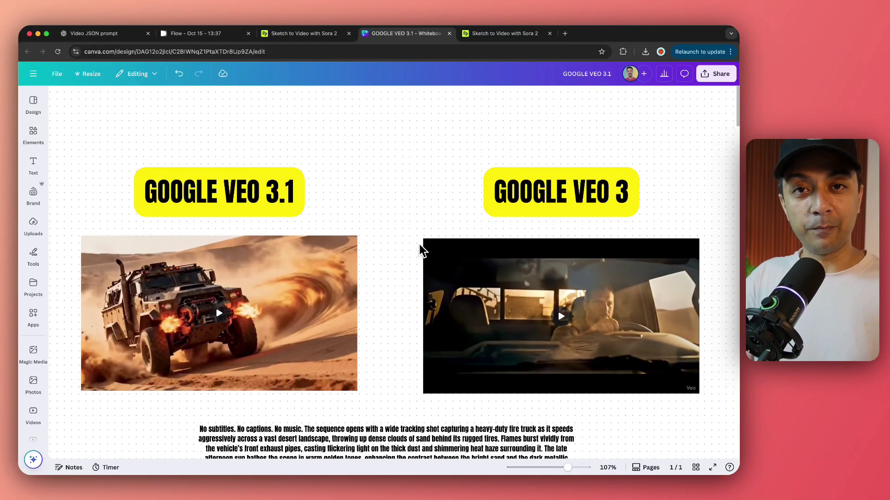
{"action": "scroll", "coordinate": [420, 250], "scroll_direction": "down", "scroll_amount": 1}
{"action": "scroll", "coordinate": [419, 250], "scroll_direction": "down", "scroll_amount": 10}
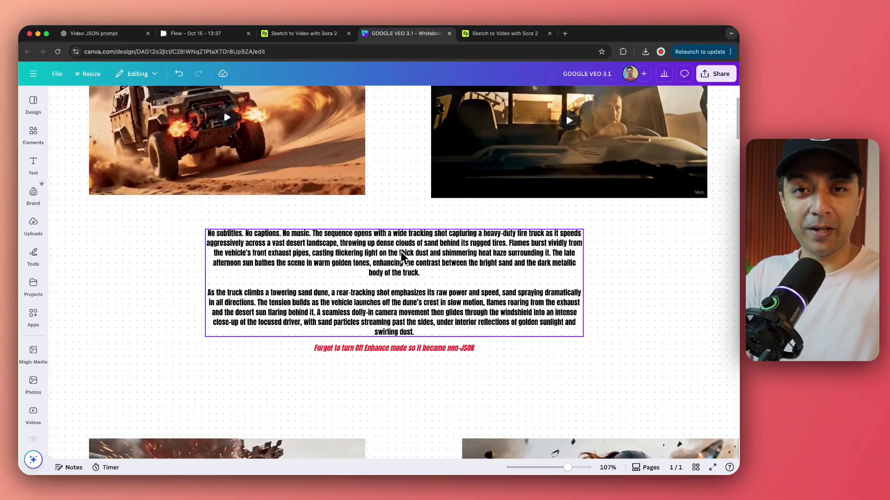
{"action": "scroll", "coordinate": [402, 253], "scroll_direction": "up", "scroll_amount": 2}
{"action": "scroll", "coordinate": [400, 252], "scroll_direction": "up", "scroll_amount": 8}
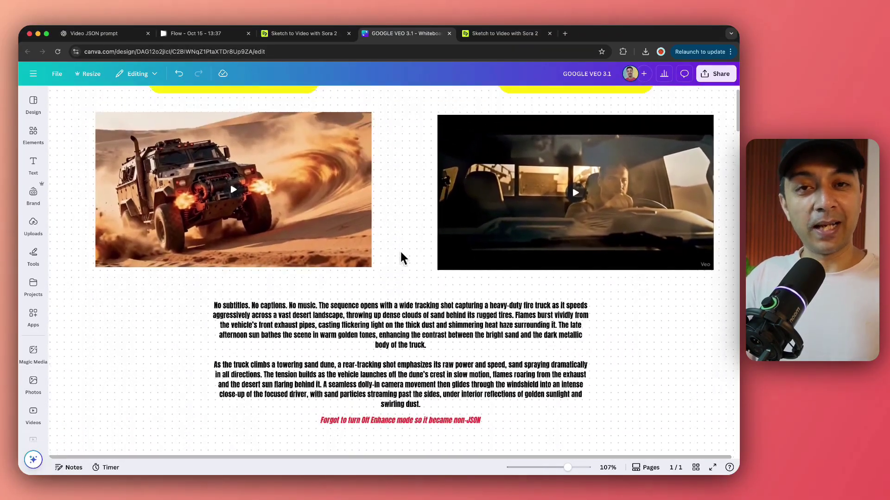